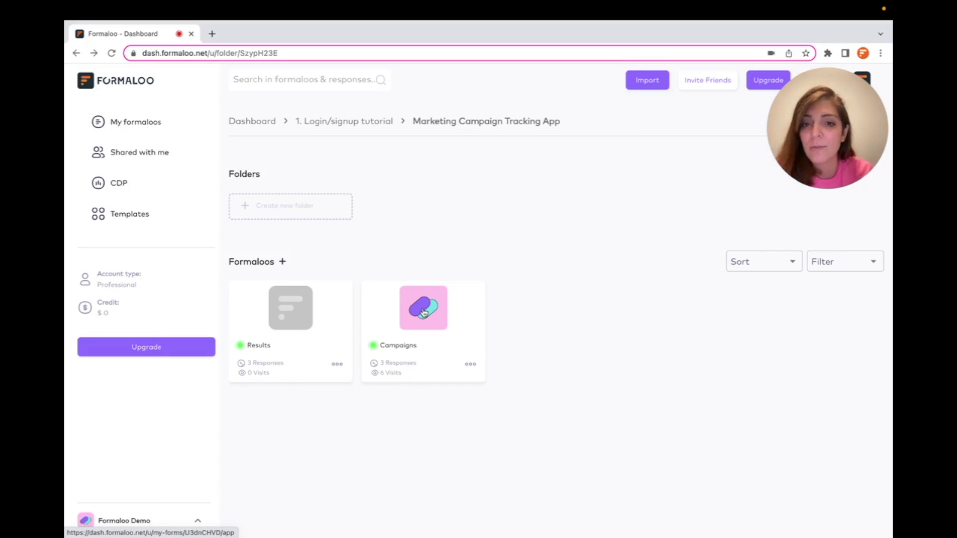
- Open the Campaigns app and browse Charts, Creatives, Results at a glance, Review all results and Next steps
{"action": "left_click", "coordinate": [423, 313]}
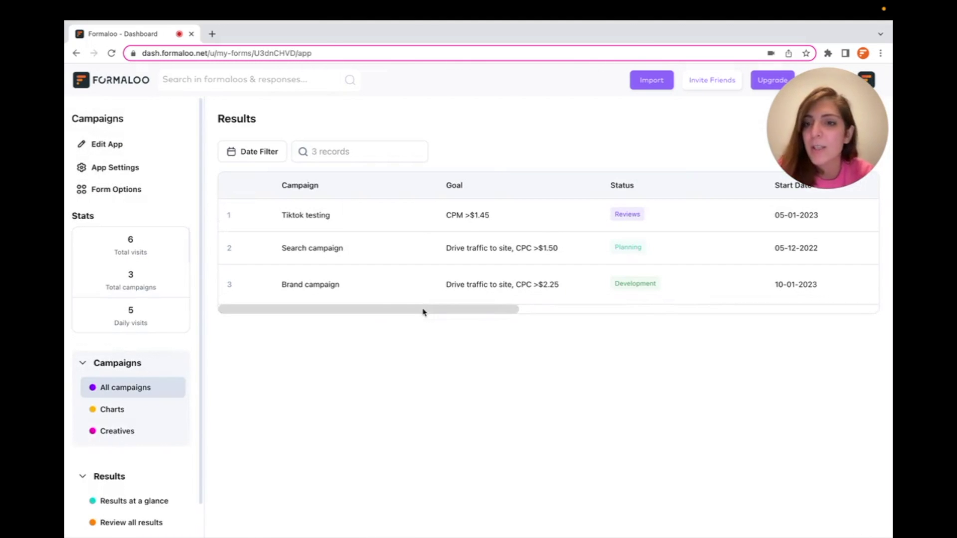
{"action": "scroll", "coordinate": [128, 367], "scroll_direction": "down", "scroll_amount": 1}
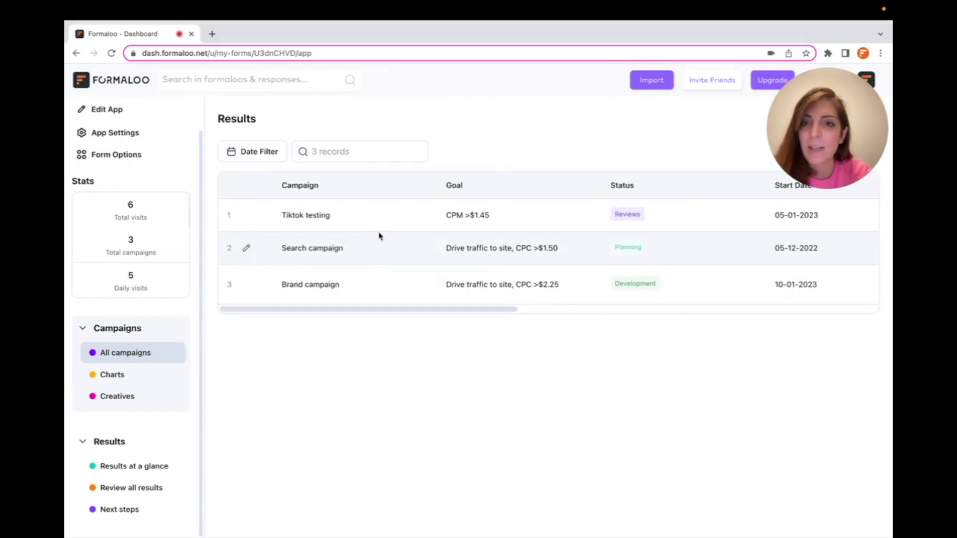
{"action": "left_click", "coordinate": [114, 374]}
{"action": "scroll", "coordinate": [247, 442], "scroll_direction": "down", "scroll_amount": 5}
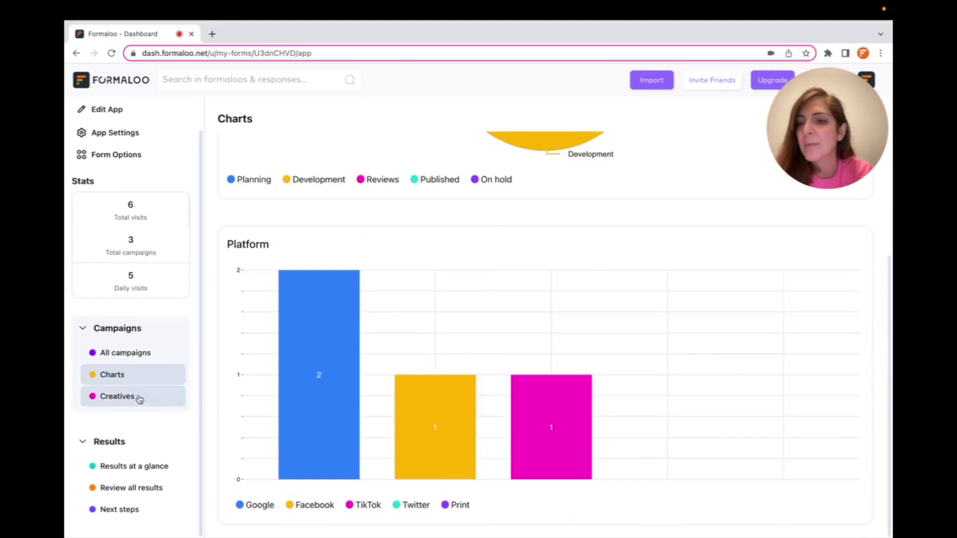
{"action": "left_click", "coordinate": [134, 396]}
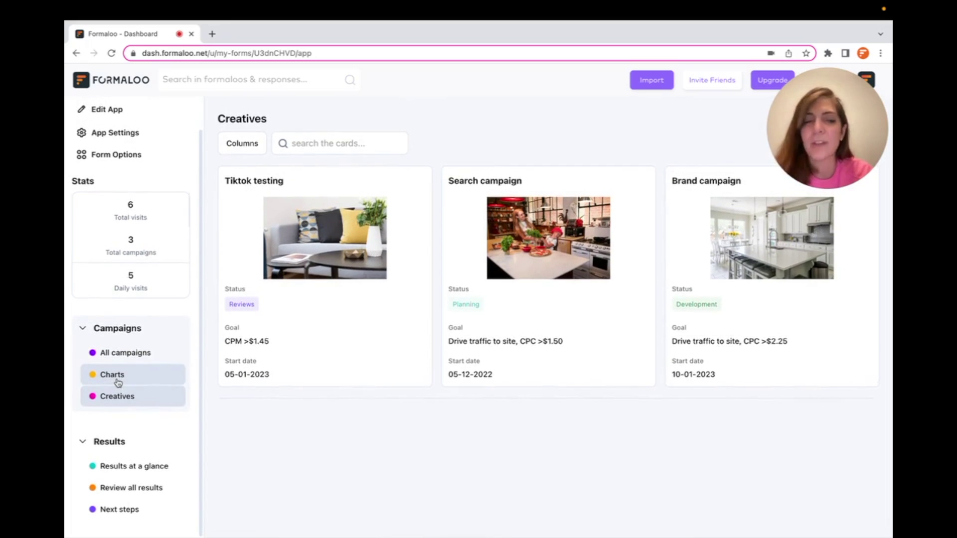
{"action": "left_click", "coordinate": [124, 464]}
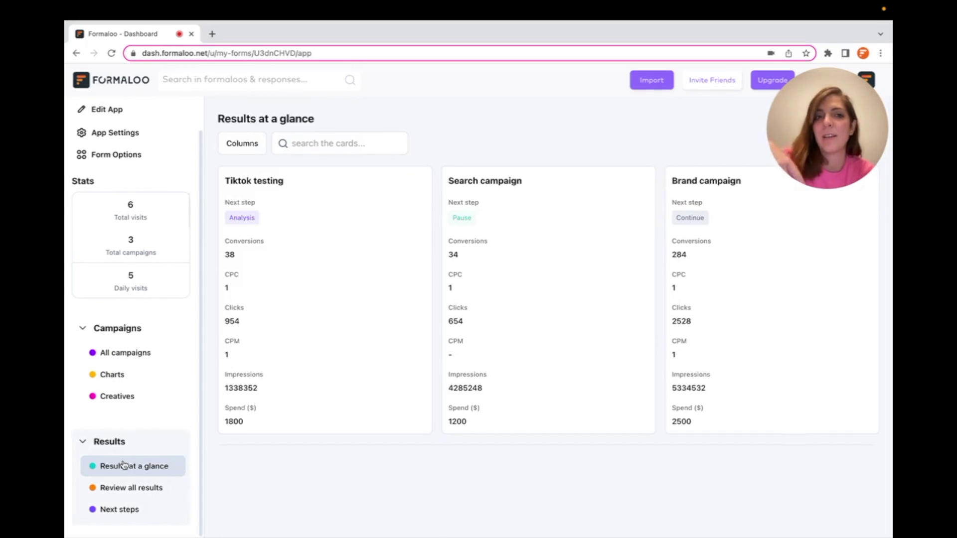
{"action": "left_click", "coordinate": [125, 491]}
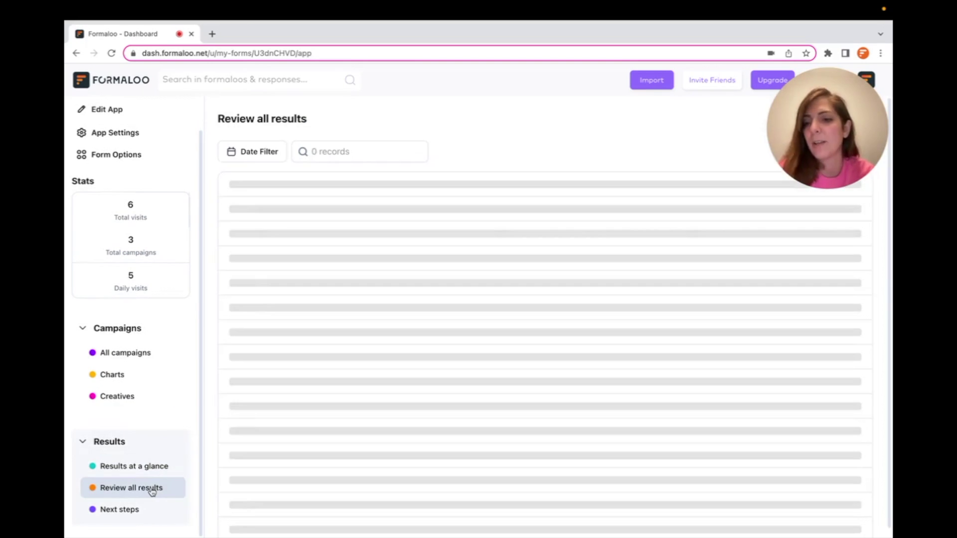
{"action": "left_click", "coordinate": [127, 509]}
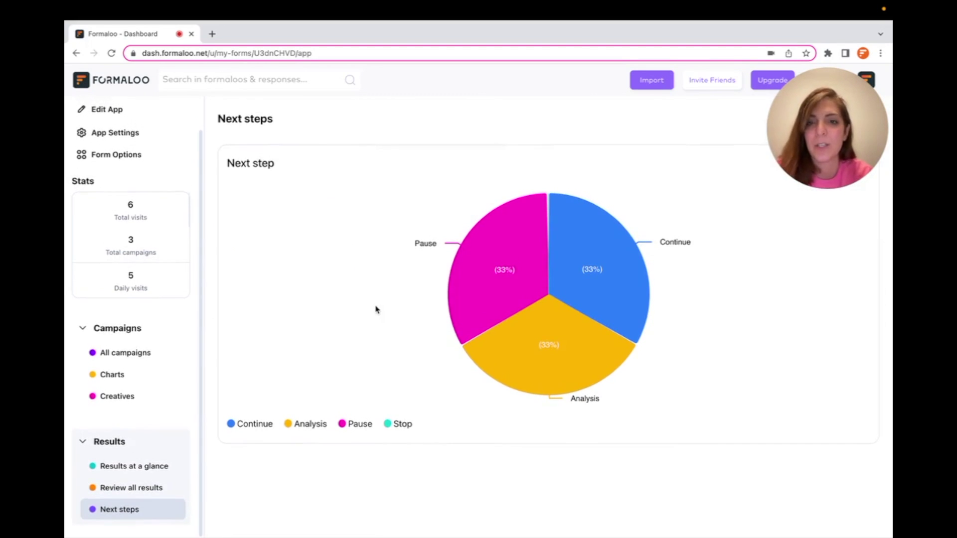
{"action": "scroll", "coordinate": [143, 209], "scroll_direction": "up", "scroll_amount": 2}
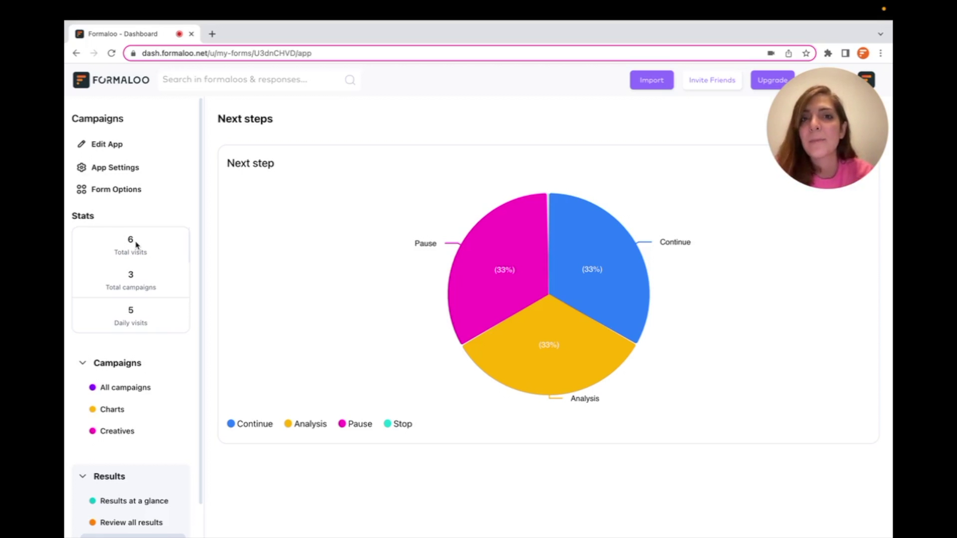
- Go back to the All campaigns table and then to the Marketing Campaign Tracking App folder
{"action": "left_click", "coordinate": [142, 384]}
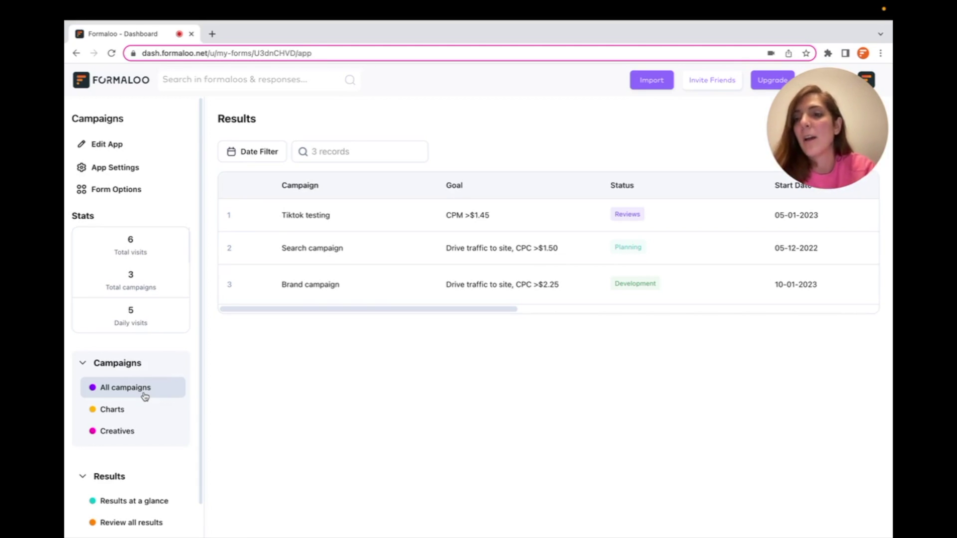
{"action": "left_click", "coordinate": [130, 89]}
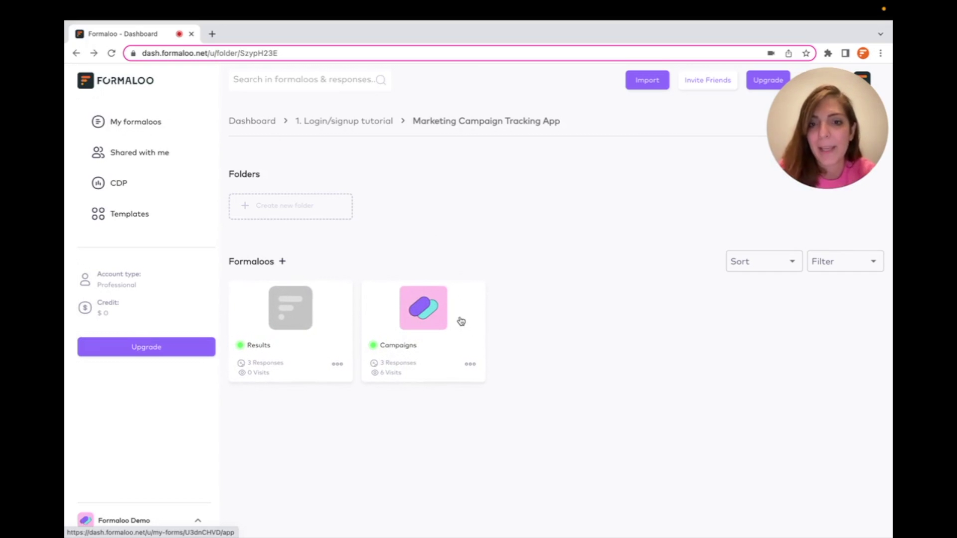
{"action": "right_click", "coordinate": [419, 294]}
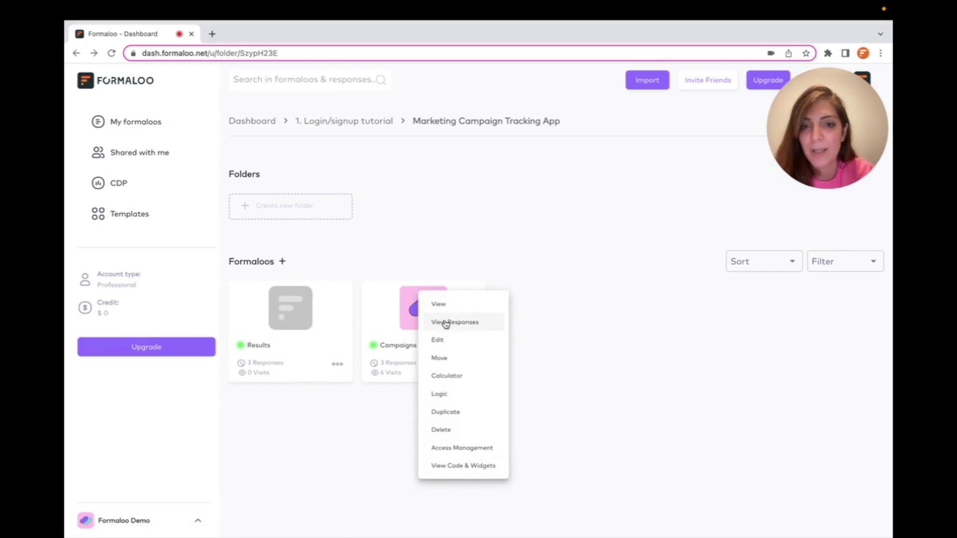
{"action": "left_click", "coordinate": [445, 322]}
{"action": "left_click", "coordinate": [447, 117]}
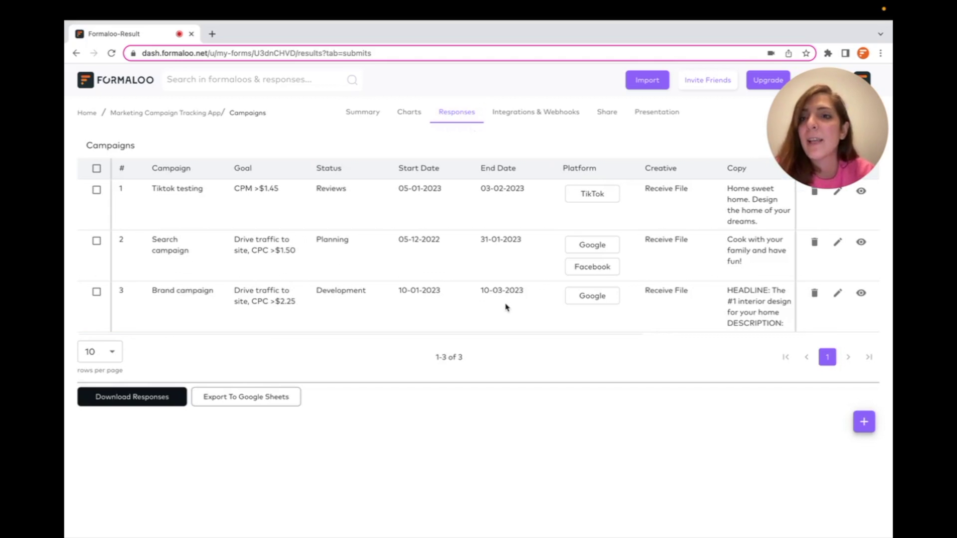
{"action": "left_click", "coordinate": [182, 115]}
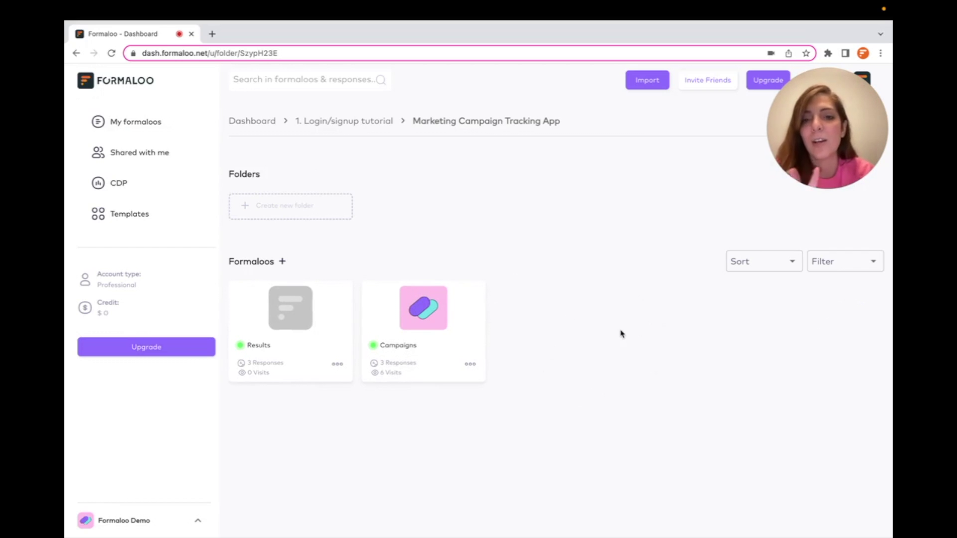
{"action": "left_click", "coordinate": [419, 298]}
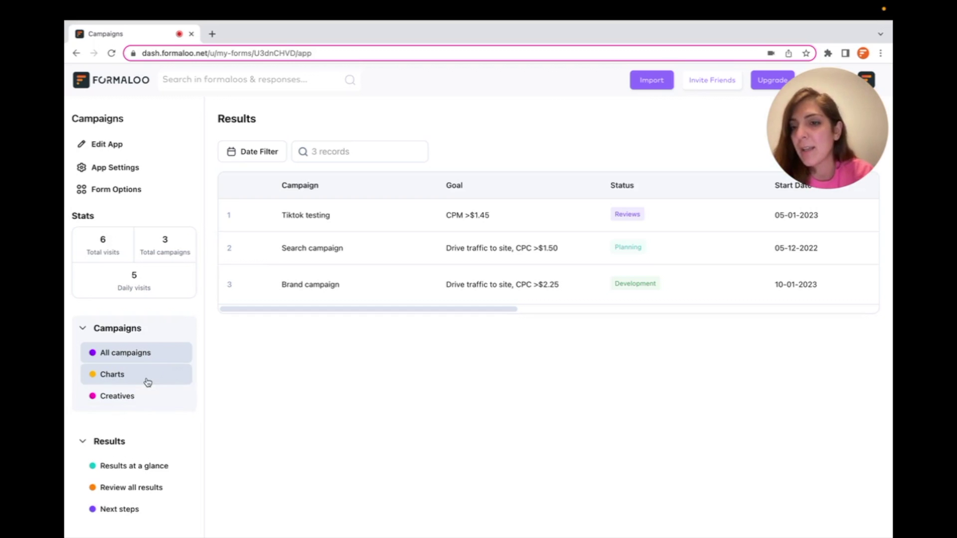
- View the campaign status charts, return to All campaigns, and bring up the app's settings
{"action": "left_click", "coordinate": [146, 380]}
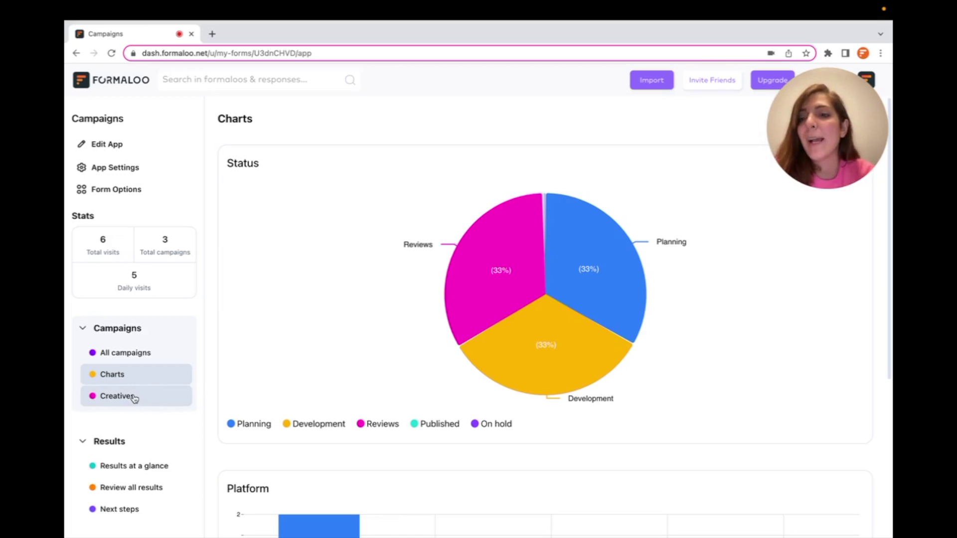
{"action": "left_click", "coordinate": [139, 355]}
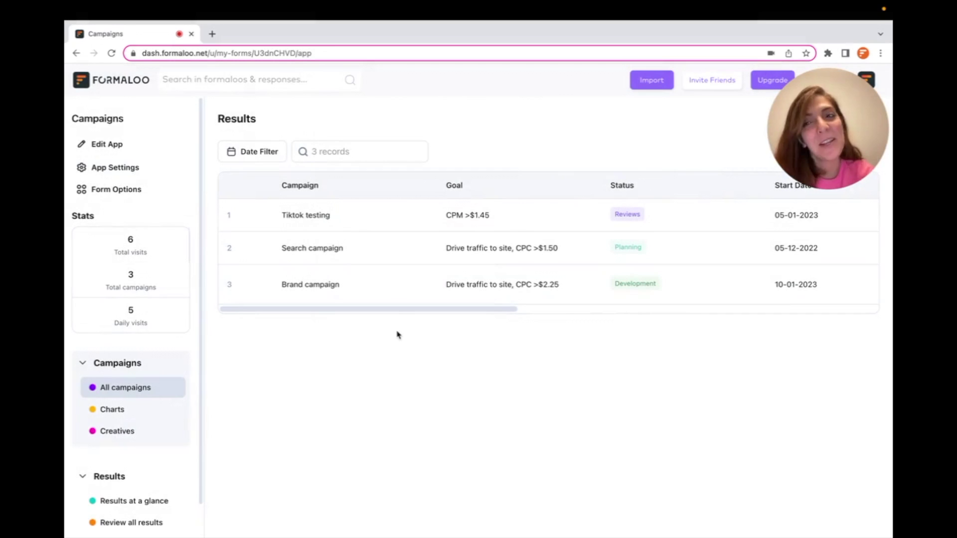
{"action": "left_click", "coordinate": [118, 169]}
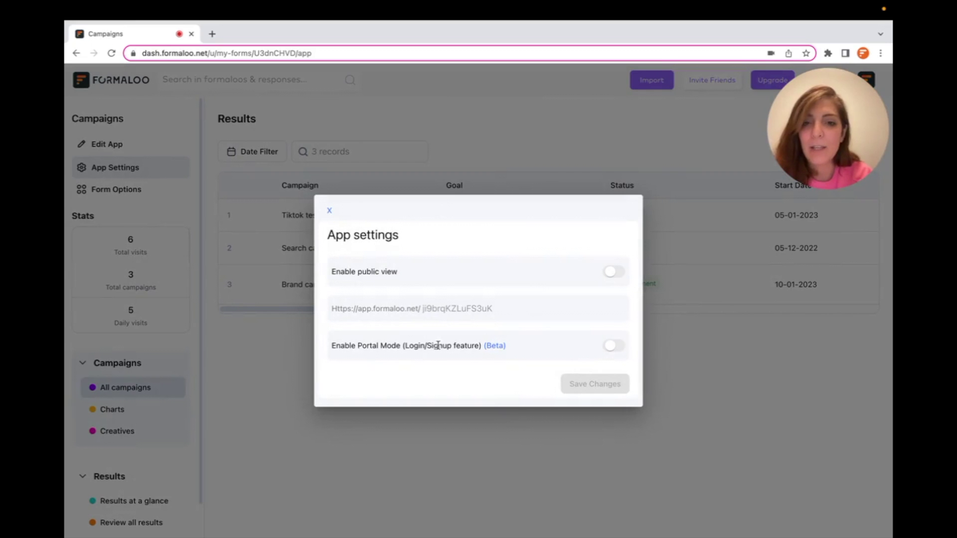
- Turn on and save Portal Mode in App settings, then go to the new Users page
{"action": "left_click", "coordinate": [614, 347]}
{"action": "left_click", "coordinate": [592, 382]}
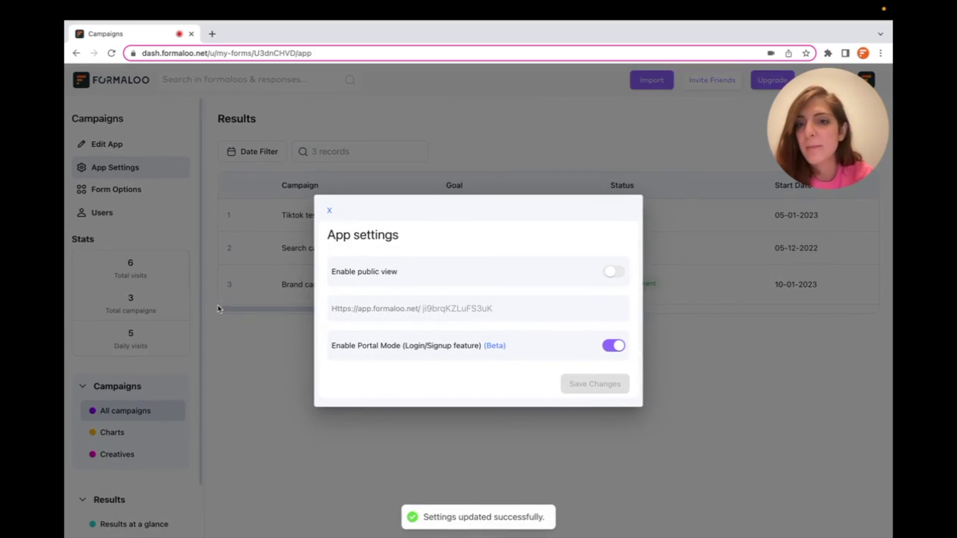
{"action": "left_click", "coordinate": [233, 291]}
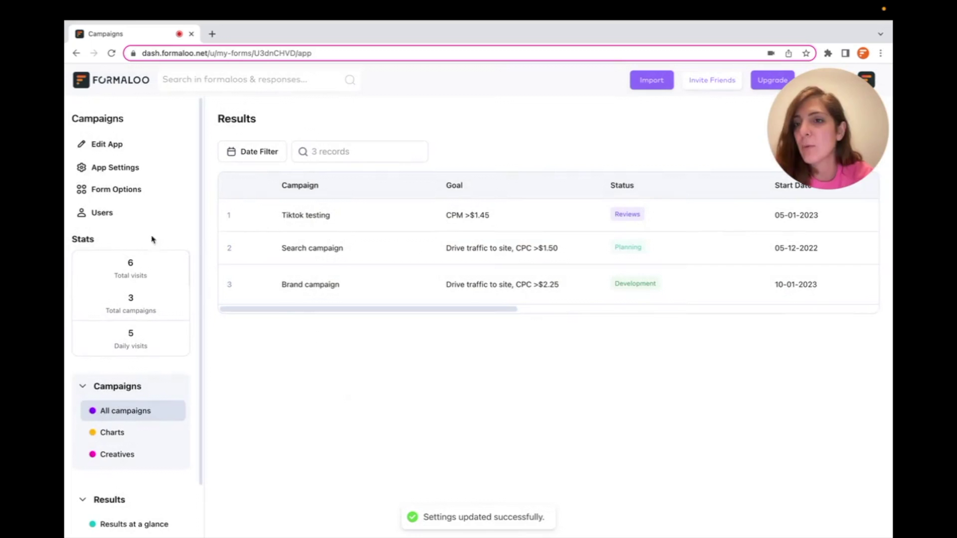
{"action": "left_click", "coordinate": [101, 214]}
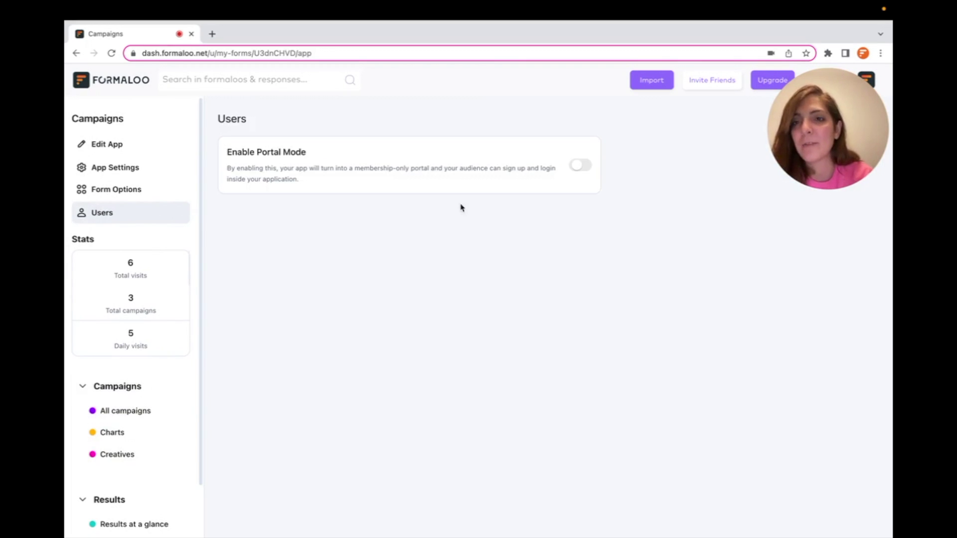
- Switch on Enable Portal Mode on the Users page to reach the Users Table chooser
{"action": "left_click", "coordinate": [580, 166]}
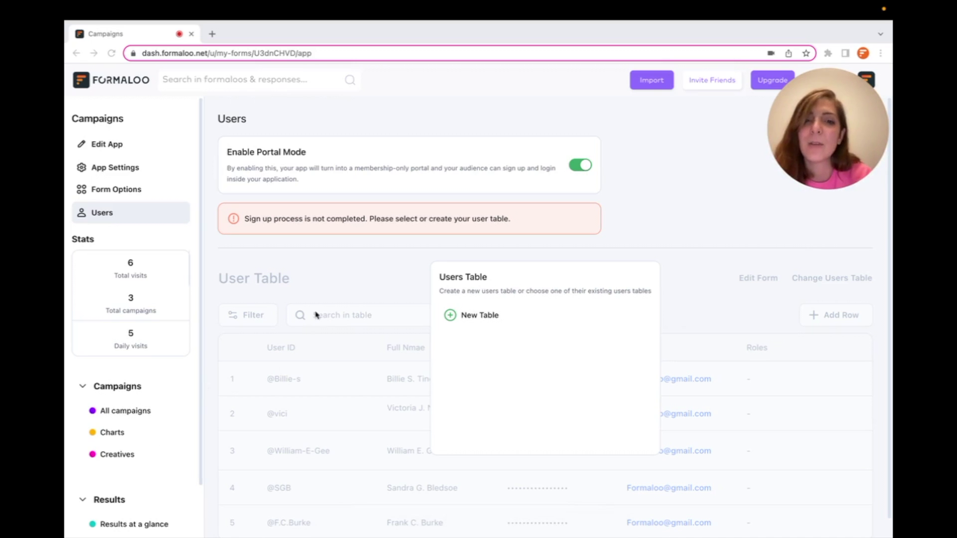
- Create a new Campaigns-users table and allow new users to sign up to the portal
{"action": "left_click", "coordinate": [474, 317]}
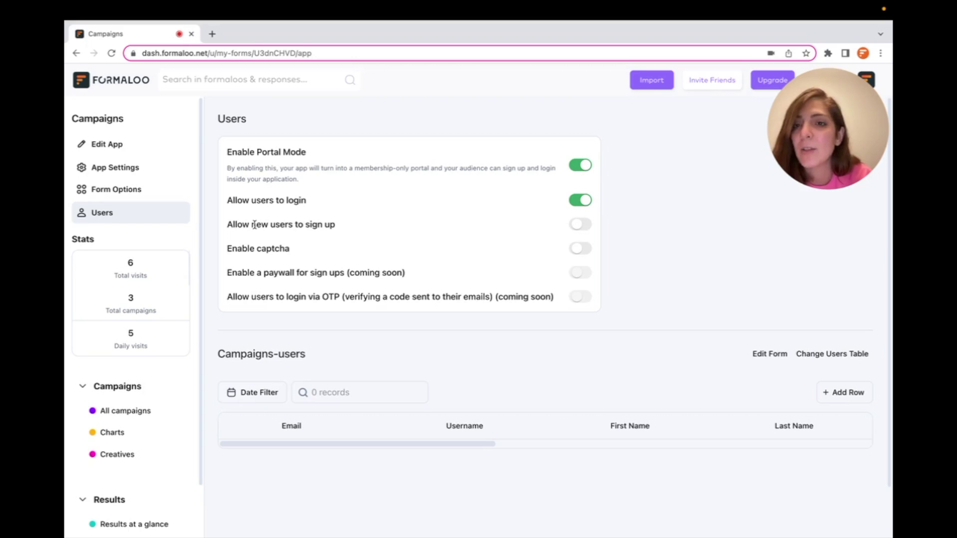
{"action": "left_click", "coordinate": [584, 225]}
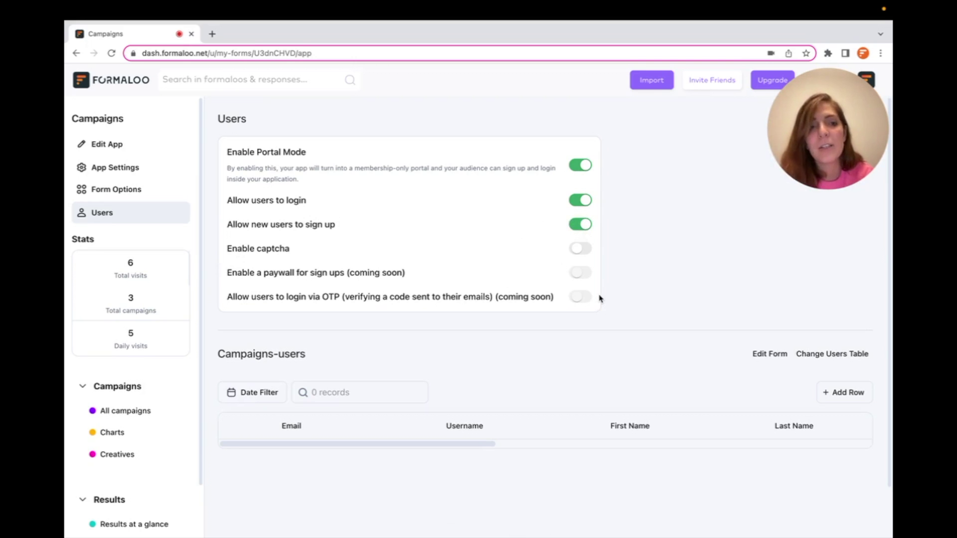
{"action": "left_click", "coordinate": [828, 363]}
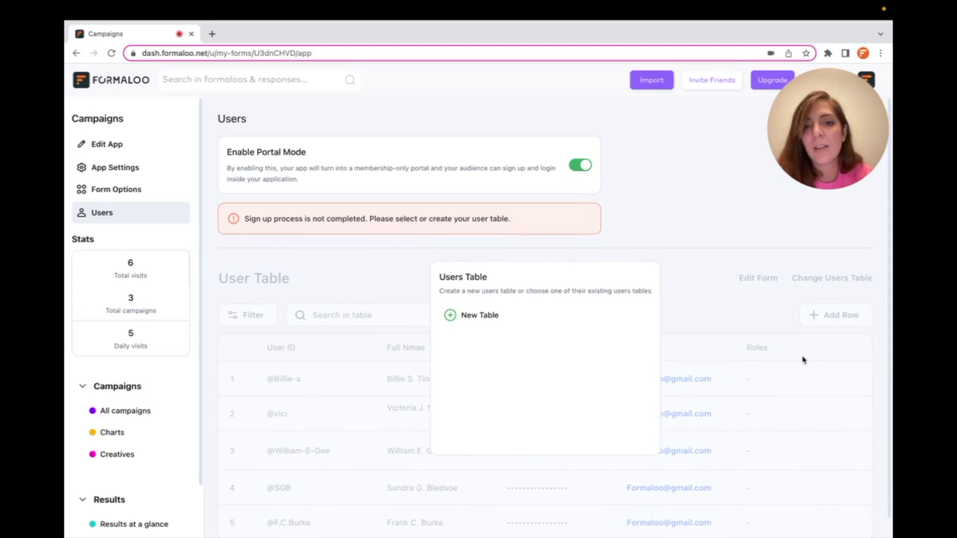
{"action": "left_click", "coordinate": [486, 312]}
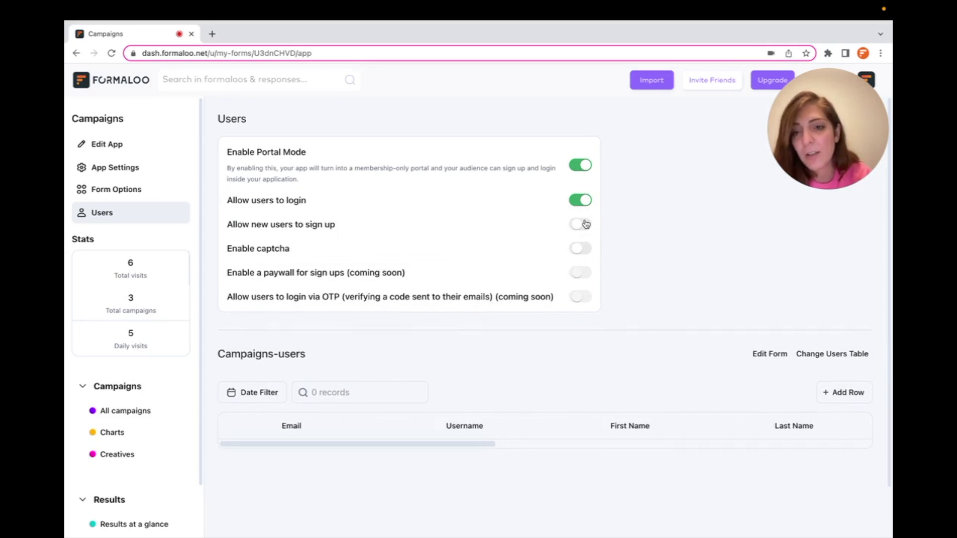
{"action": "left_click", "coordinate": [586, 224]}
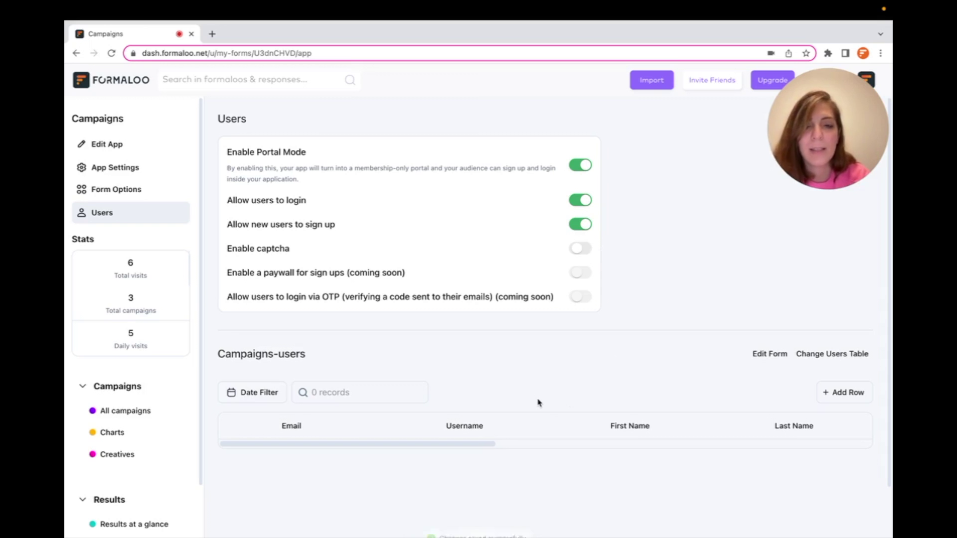
{"action": "left_click", "coordinate": [862, 392]}
- Add an active user with the Member role, entering the user's email, first name and last name
{"action": "left_click", "coordinate": [469, 212]}
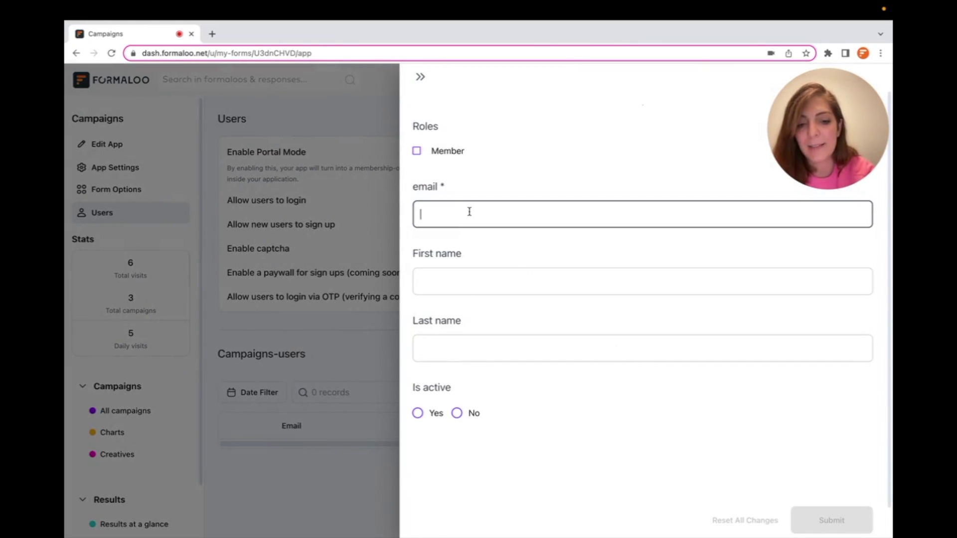
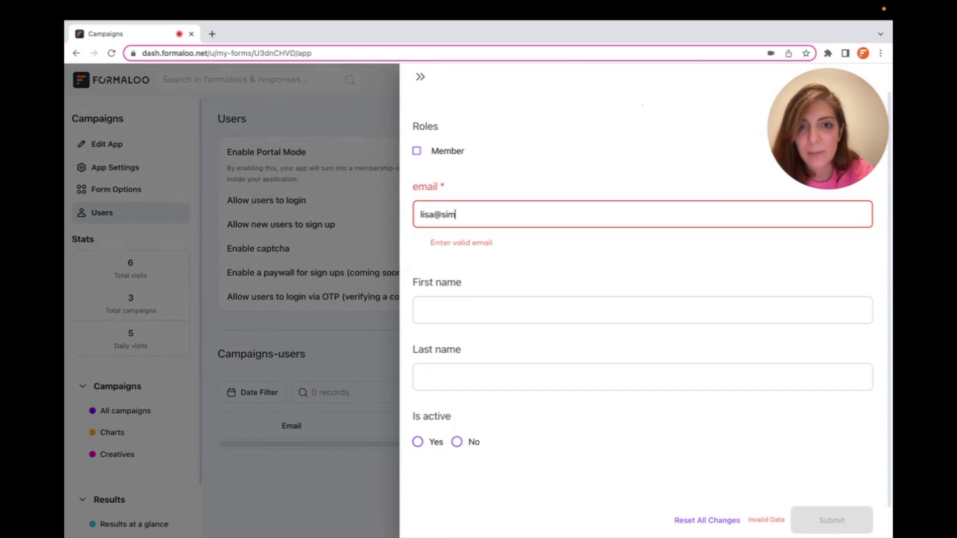
{"action": "key", "text": "Tab"}
{"action": "type", "text": "Lisa"}
{"action": "key", "text": "Tab"}
{"action": "type", "text": "Simpson"}
{"action": "left_click", "coordinate": [417, 413]}
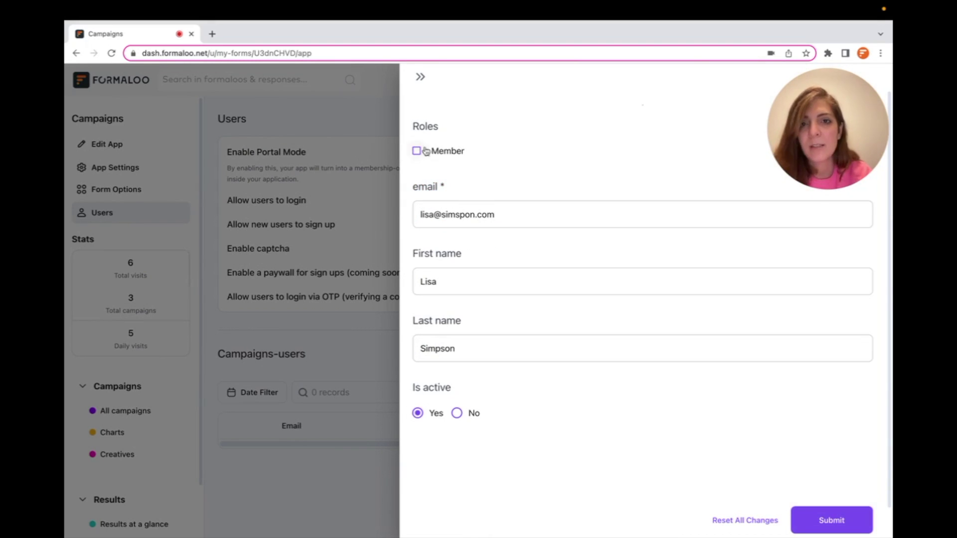
{"action": "left_click", "coordinate": [416, 150]}
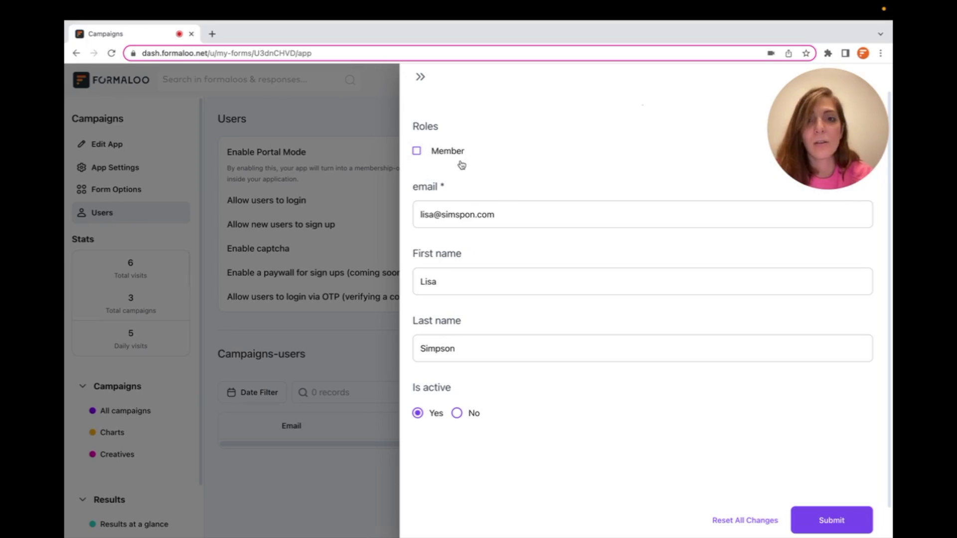
{"action": "left_click", "coordinate": [415, 151]}
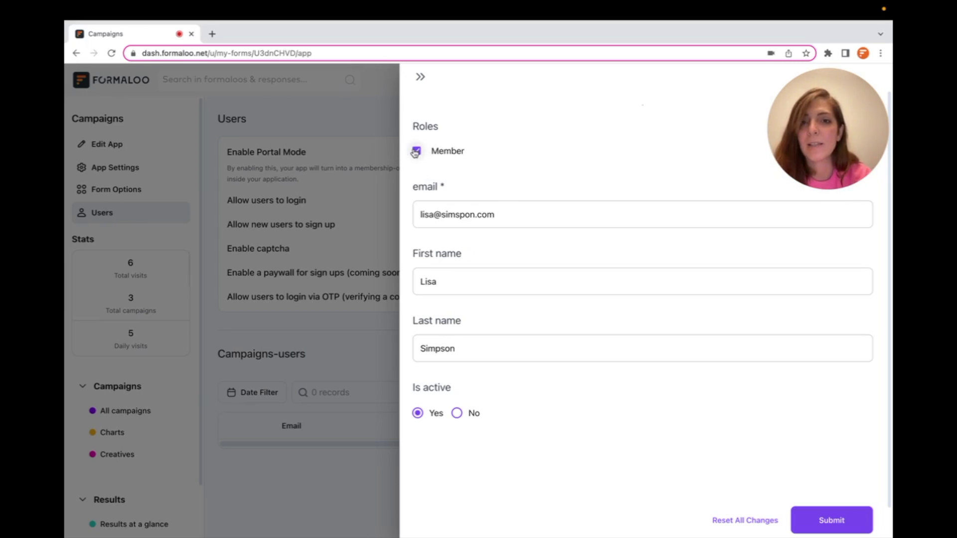
{"action": "left_click", "coordinate": [825, 521]}
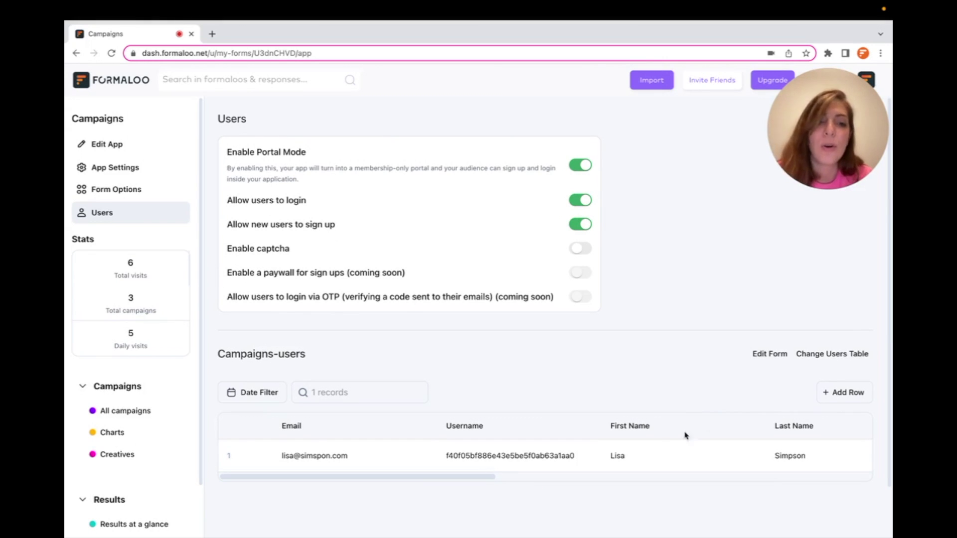
- Review the new user record across the table columns and open the Campaigns-users form editor
{"action": "scroll", "coordinate": [658, 449], "scroll_direction": "right", "scroll_amount": 5}
{"action": "scroll", "coordinate": [657, 451], "scroll_direction": "right", "scroll_amount": 3}
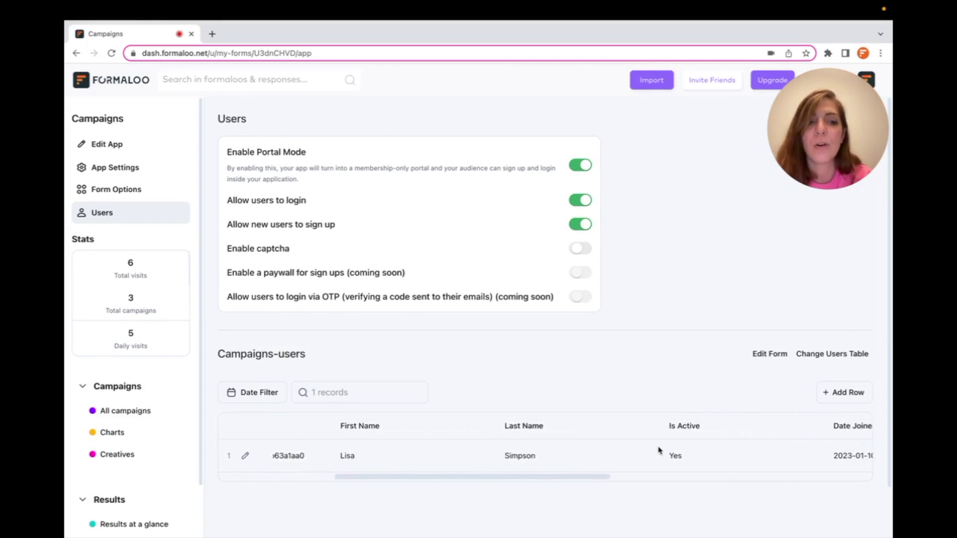
{"action": "scroll", "coordinate": [658, 450], "scroll_direction": "right", "scroll_amount": 3}
{"action": "scroll", "coordinate": [658, 450], "scroll_direction": "left", "scroll_amount": 12}
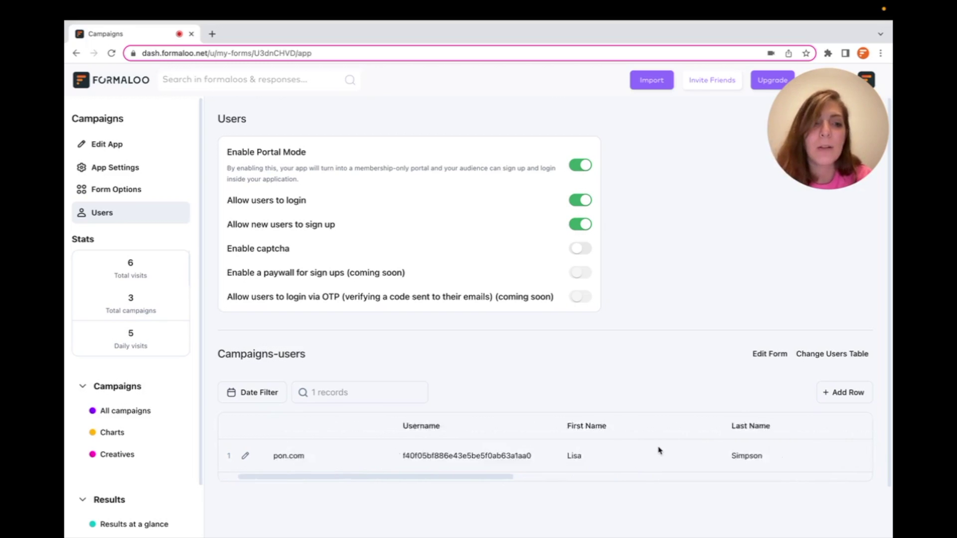
{"action": "left_click", "coordinate": [771, 353]}
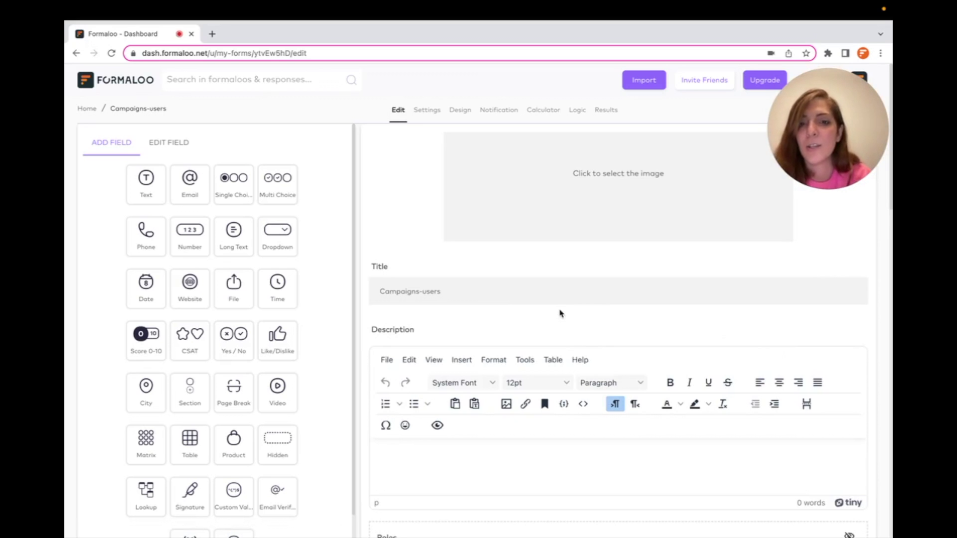
- Add a 'VIP member' option to the Roles field, save the form, and go back
{"action": "scroll", "coordinate": [560, 313], "scroll_direction": "down", "scroll_amount": 6}
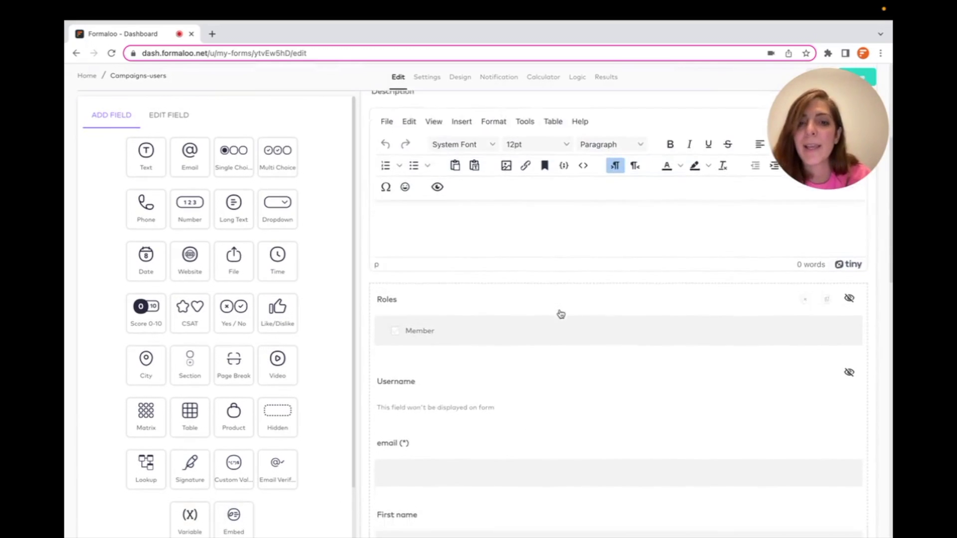
{"action": "left_click", "coordinate": [533, 245]}
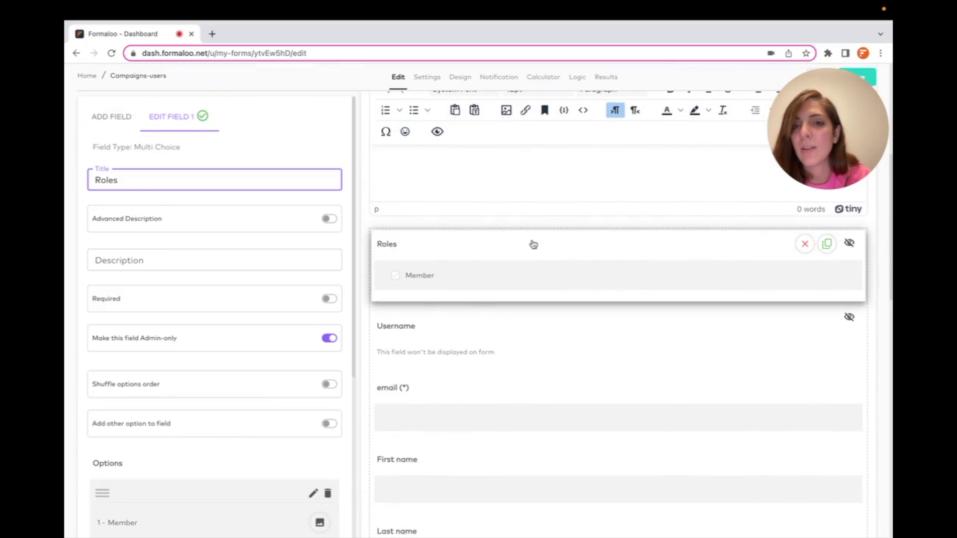
{"action": "scroll", "coordinate": [264, 316], "scroll_direction": "down", "scroll_amount": 2}
{"action": "scroll", "coordinate": [265, 316], "scroll_direction": "down", "scroll_amount": 2}
{"action": "left_click", "coordinate": [198, 354]}
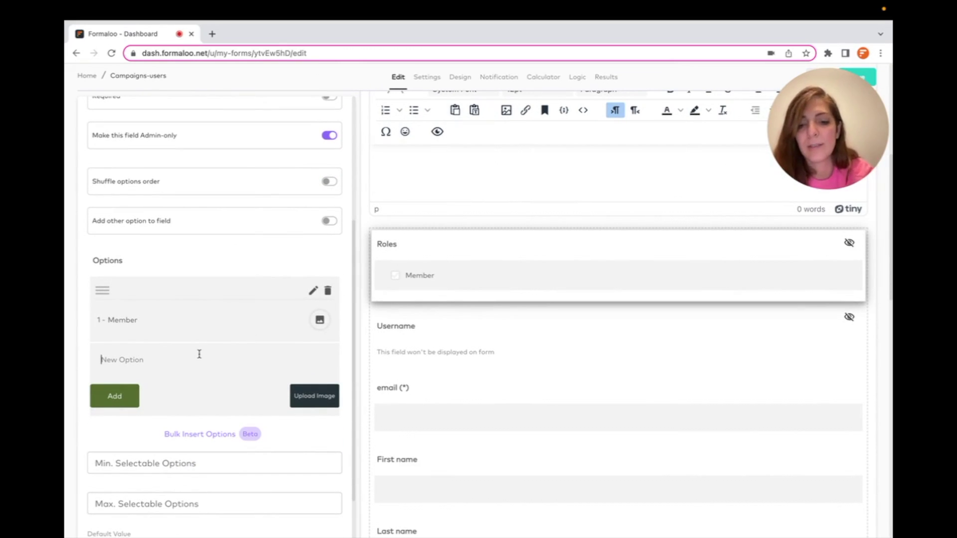
{"action": "type", "text": "VIP"}
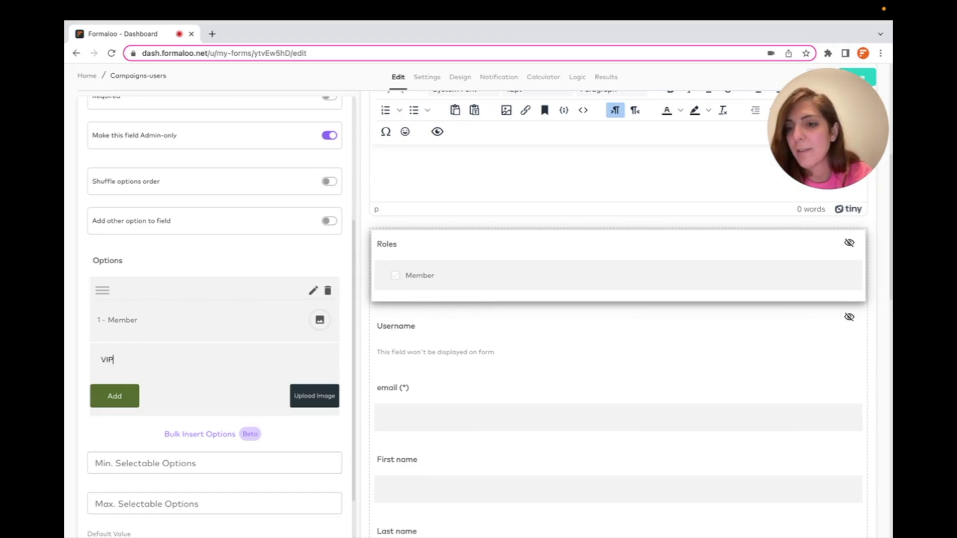
{"action": "type", "text": " member"}
{"action": "key", "text": "Return"}
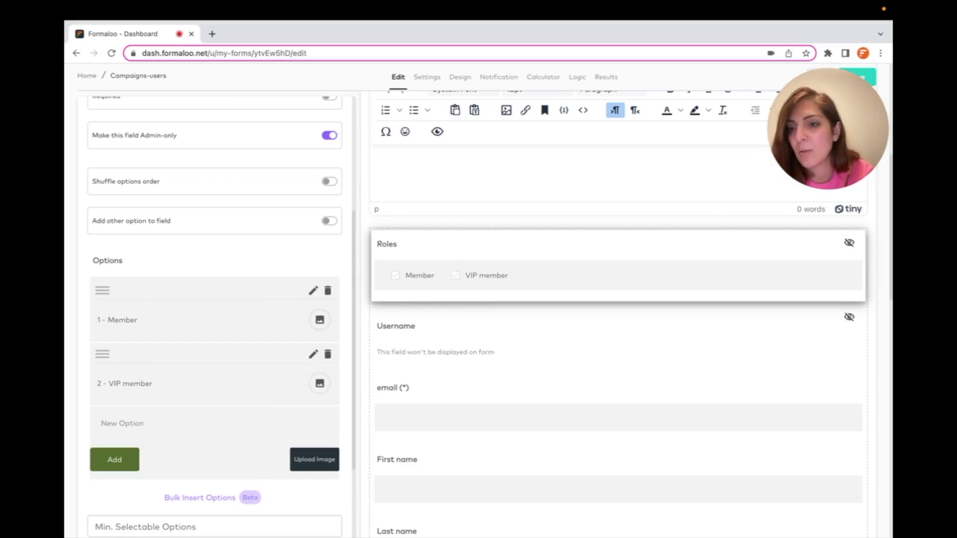
{"action": "mouse_move", "coordinate": [827, 91]}
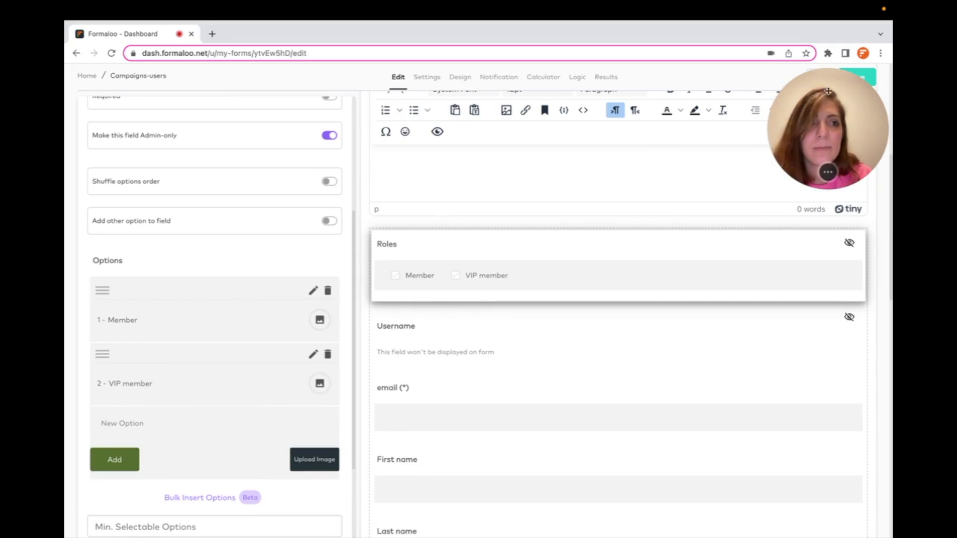
{"action": "left_click", "coordinate": [867, 74]}
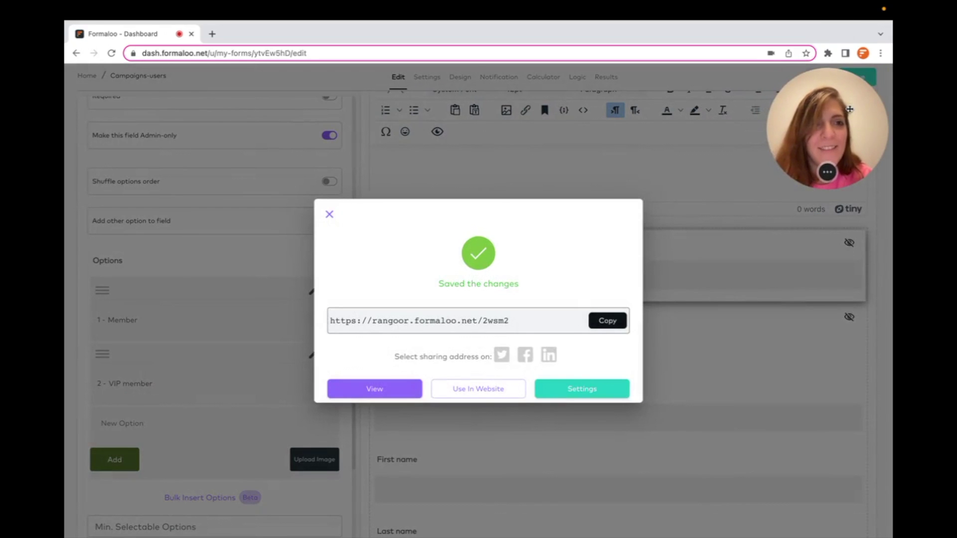
{"action": "left_click", "coordinate": [525, 145]}
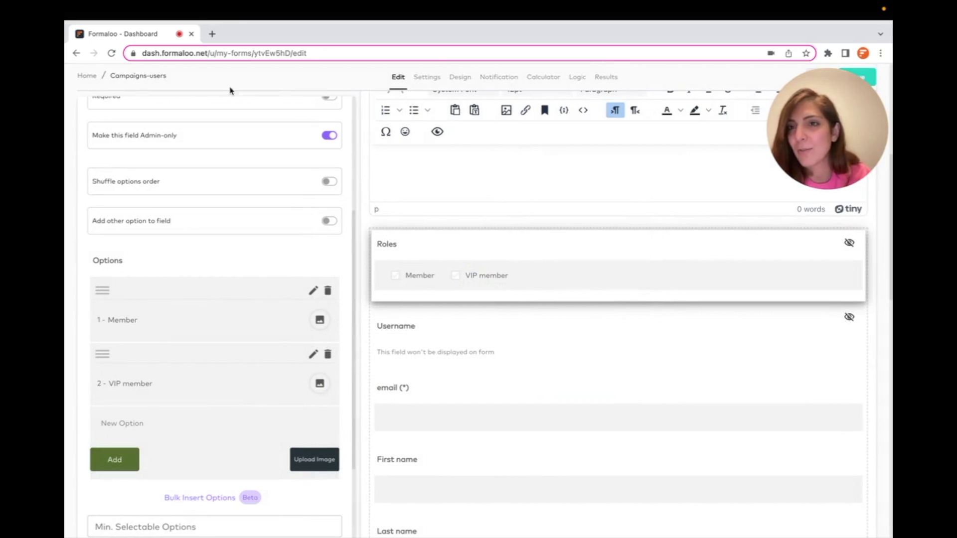
{"action": "left_click", "coordinate": [76, 52]}
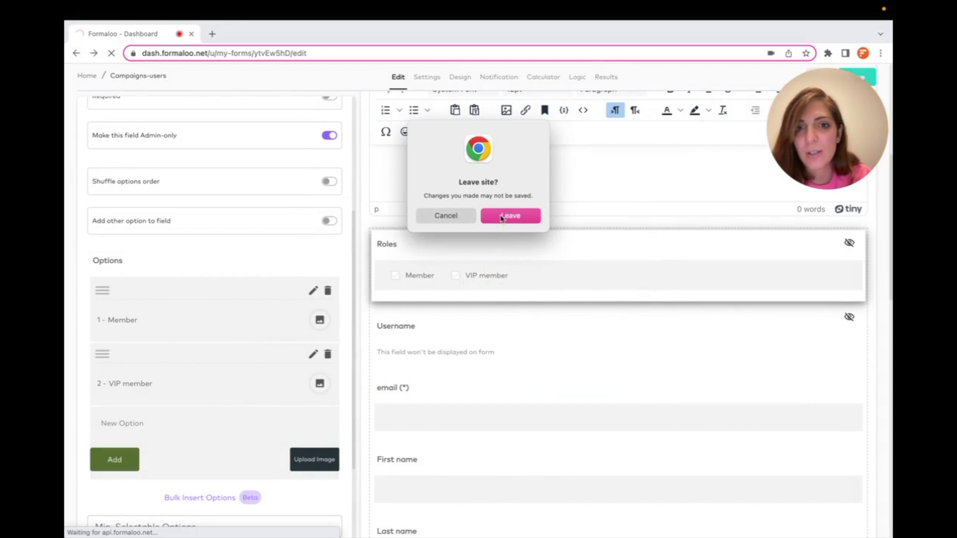
- Edit the existing user's record on the Users page to add the VIP member role and save
{"action": "left_click", "coordinate": [506, 217]}
{"action": "left_click", "coordinate": [103, 213]}
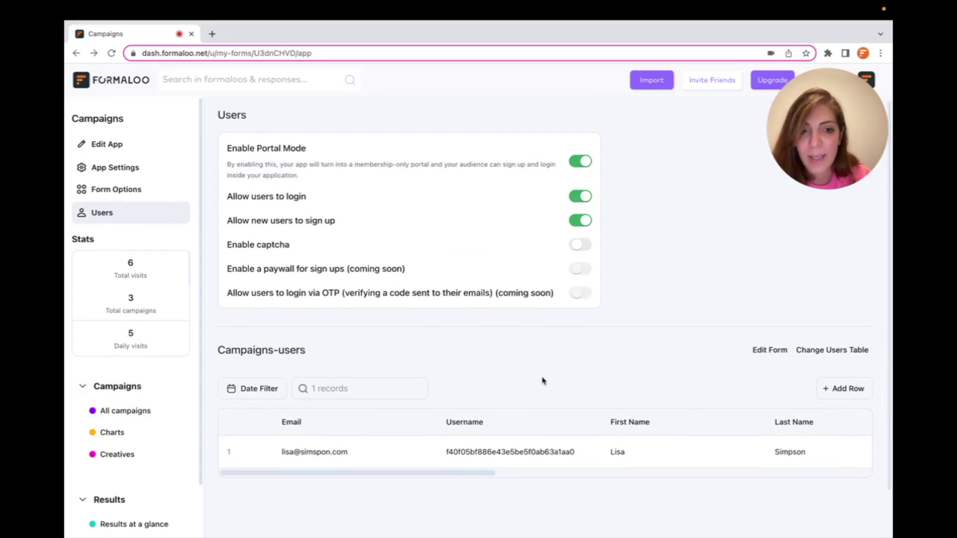
{"action": "scroll", "coordinate": [542, 379], "scroll_direction": "down", "scroll_amount": 1}
{"action": "left_click", "coordinate": [243, 431]}
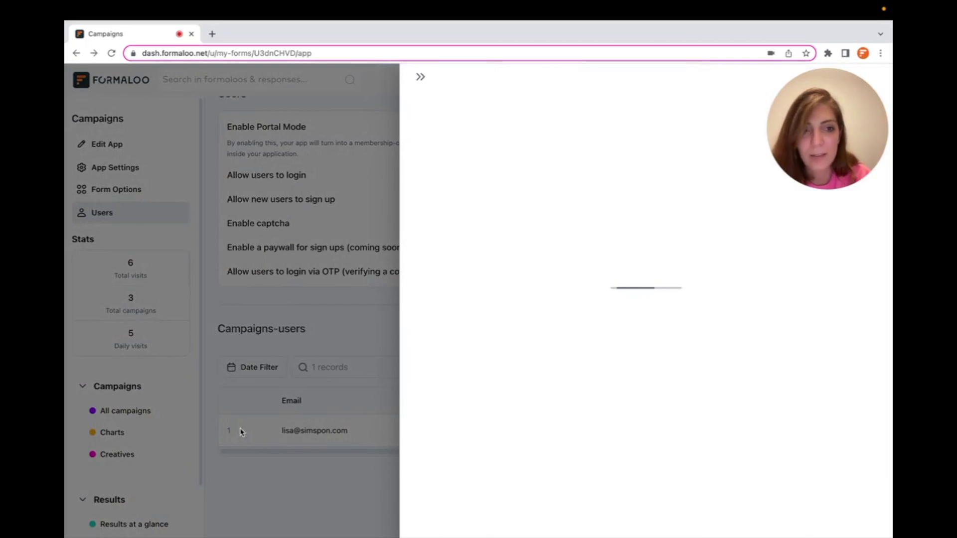
{"action": "left_click", "coordinate": [509, 178]}
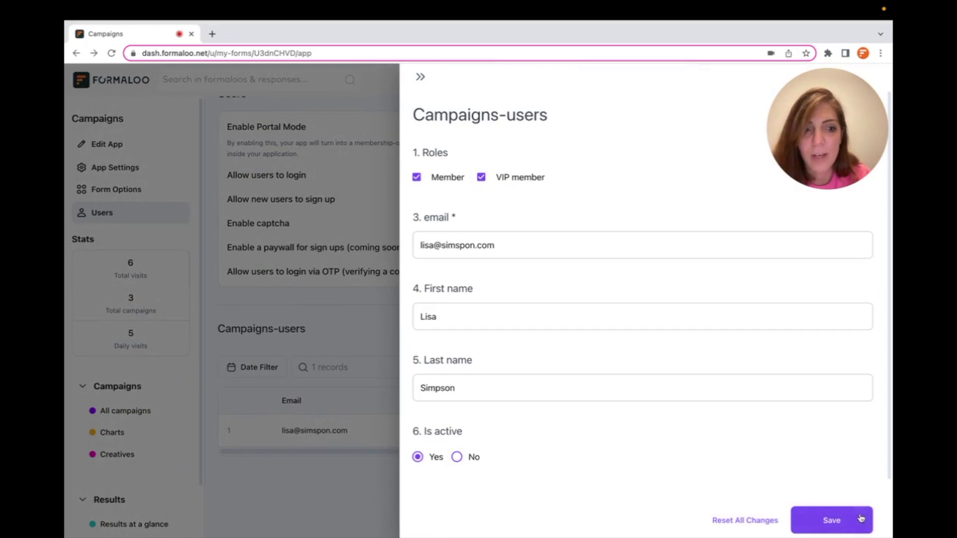
{"action": "left_click", "coordinate": [836, 519]}
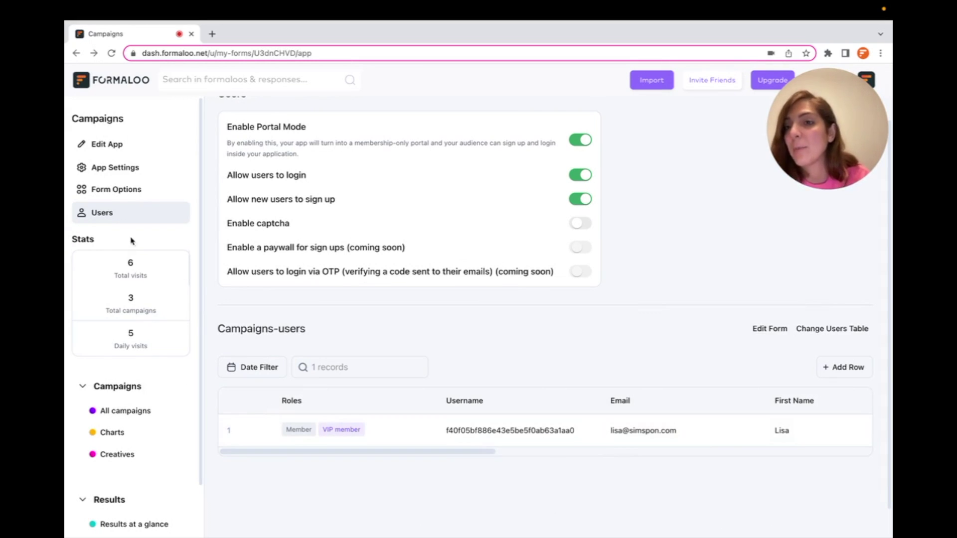
- Enable and save public view in App settings, then open the app's public page in a new tab
{"action": "left_click", "coordinate": [124, 170]}
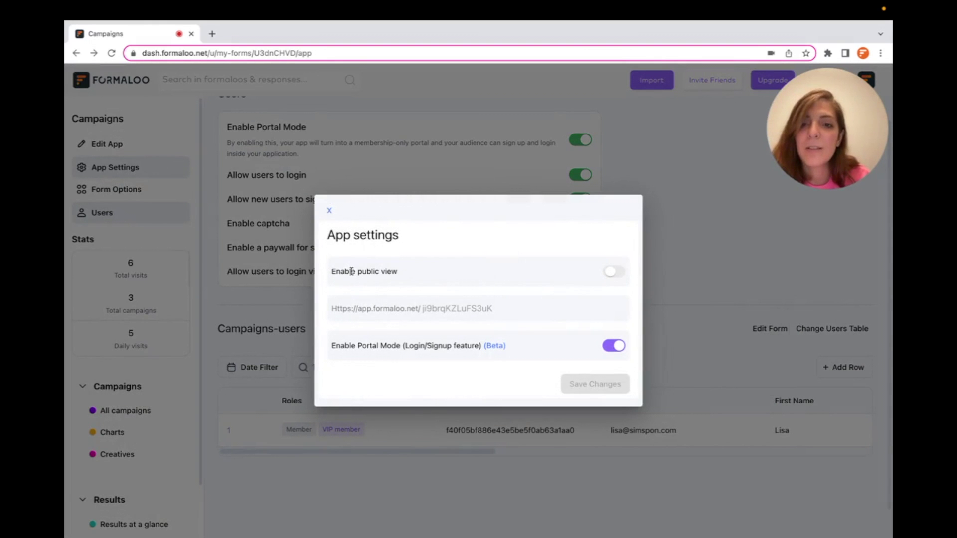
{"action": "left_click", "coordinate": [623, 272]}
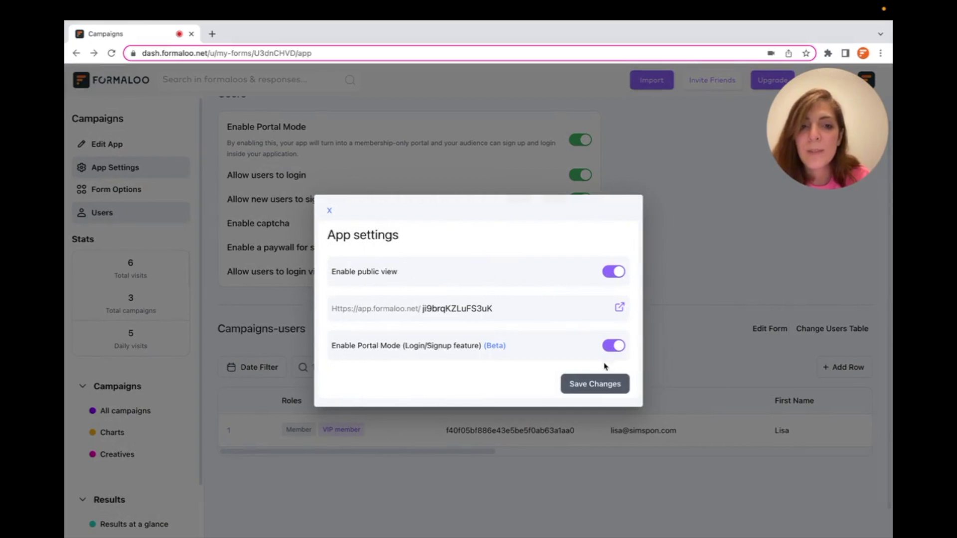
{"action": "left_click", "coordinate": [597, 384]}
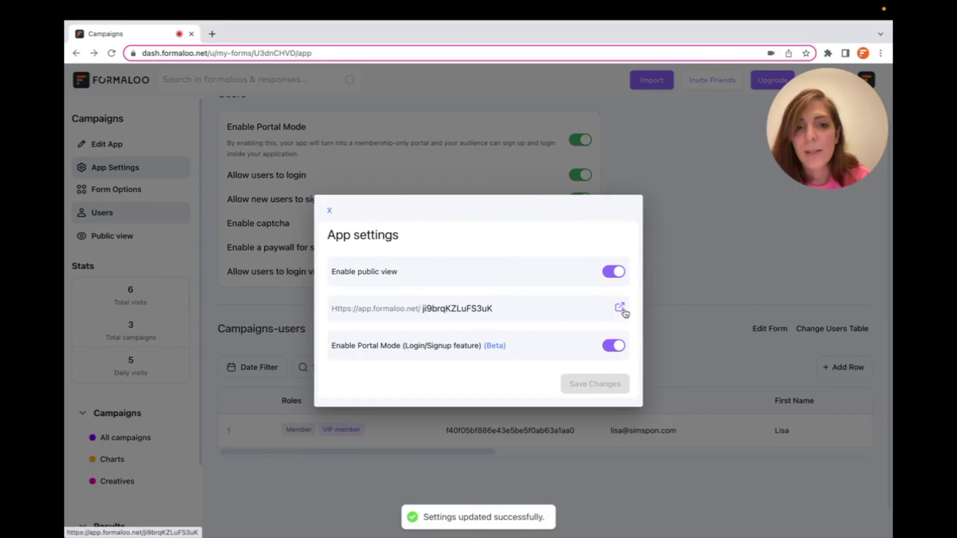
{"action": "left_click", "coordinate": [620, 309]}
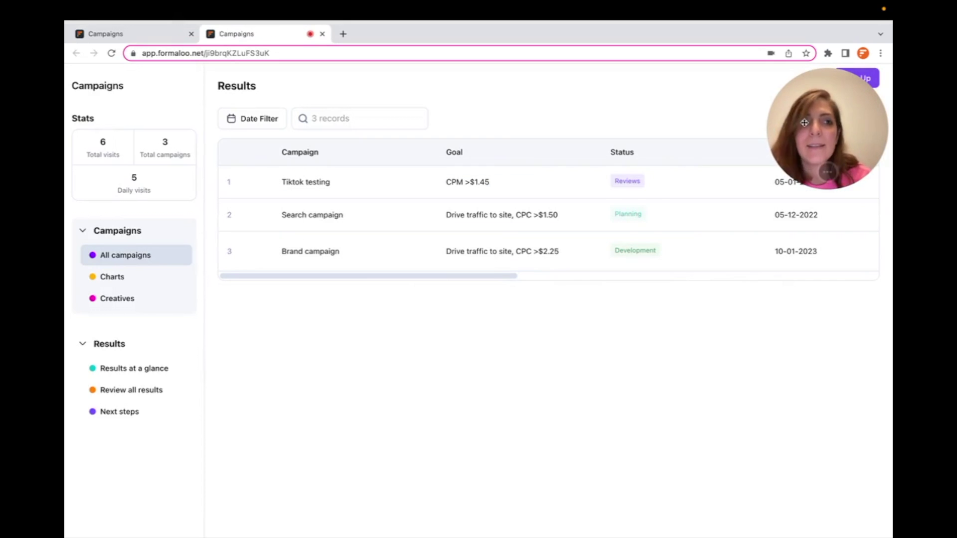
- Register a new member through the Campaigns portal's sign-up form
{"action": "left_click_drag", "start_coordinate": [836, 115], "coordinate": [835, 459]}
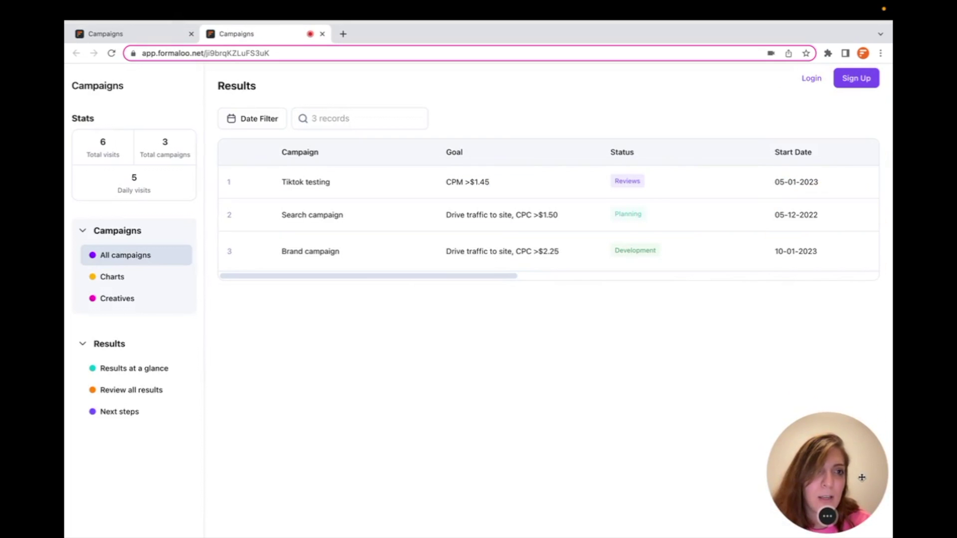
{"action": "left_click", "coordinate": [856, 78]}
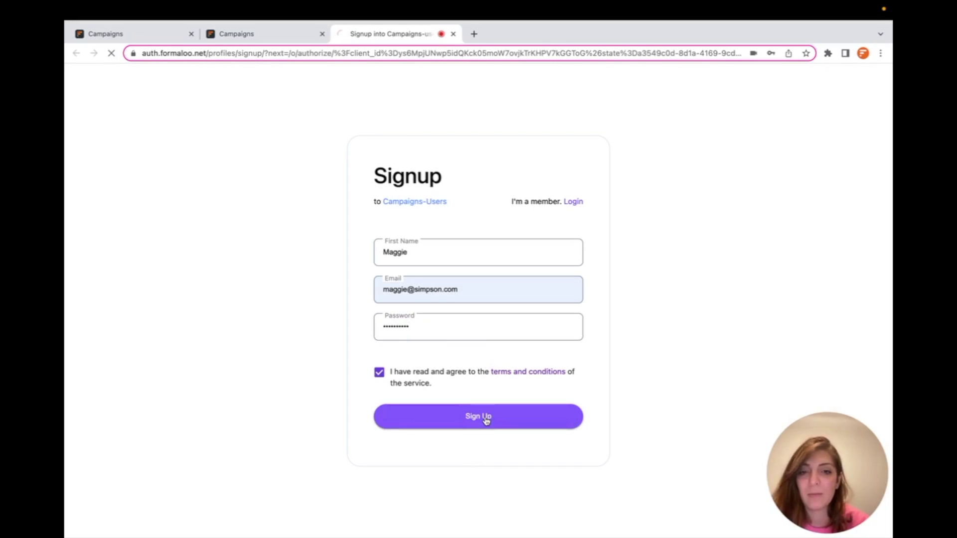
{"action": "left_click", "coordinate": [486, 419]}
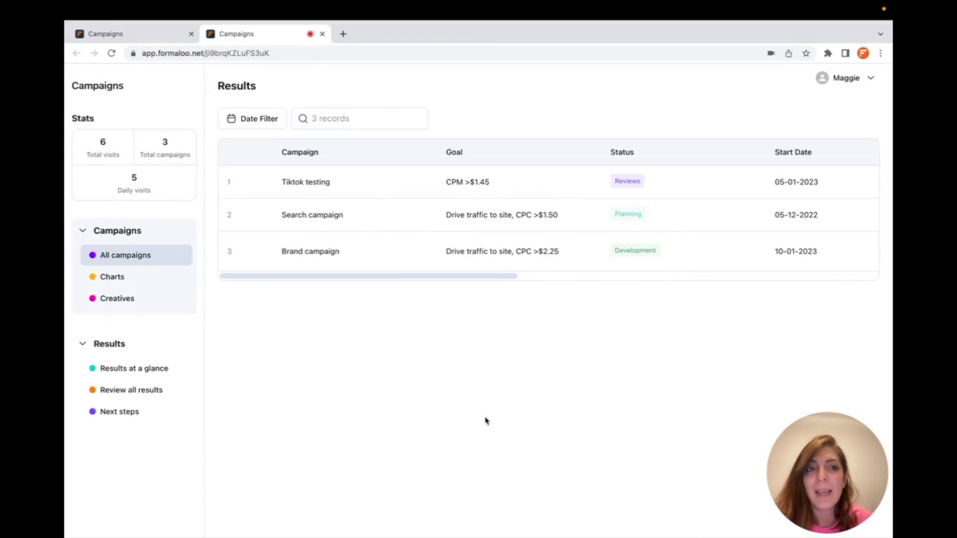
- View the signed-in member's My Account profile, check the first name, then return to all campaigns
{"action": "left_click", "coordinate": [850, 77]}
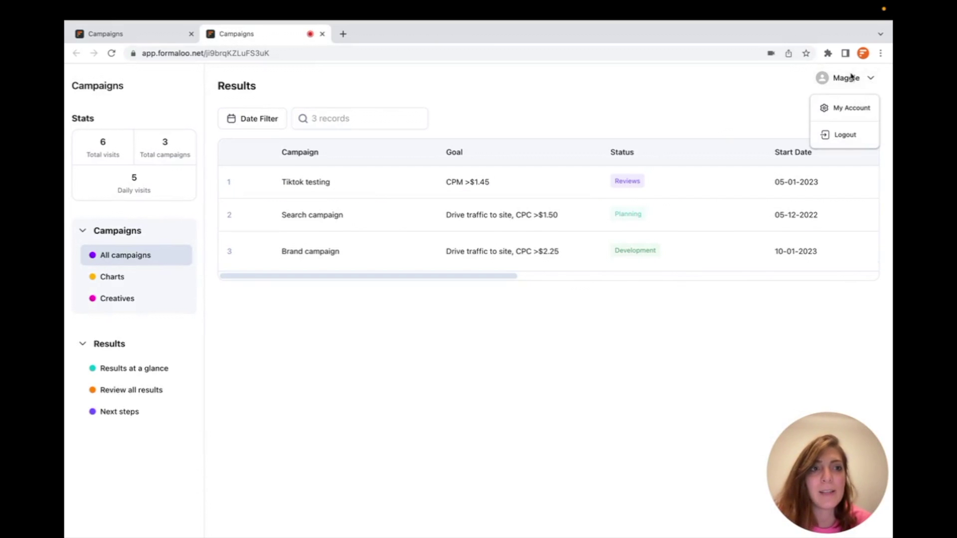
{"action": "left_click", "coordinate": [846, 106]}
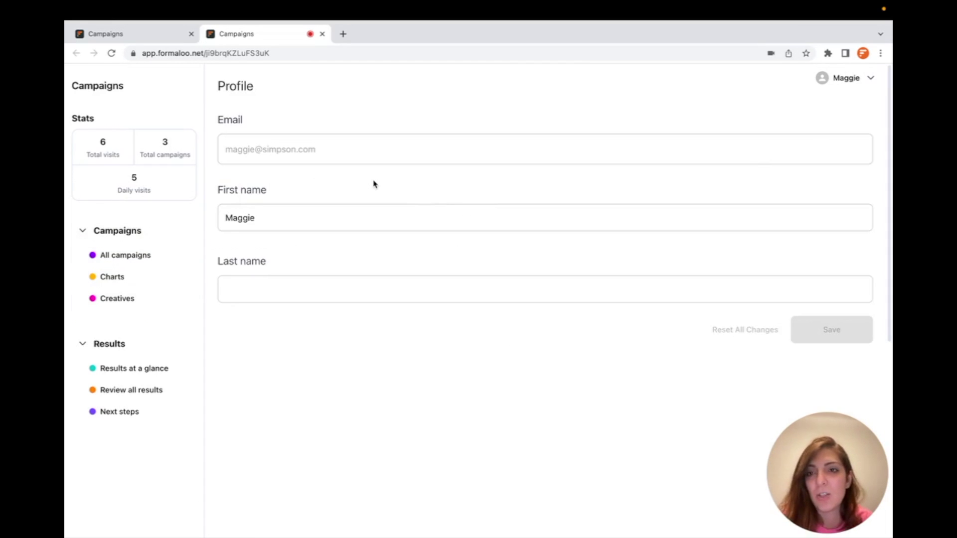
{"action": "left_click", "coordinate": [321, 214]}
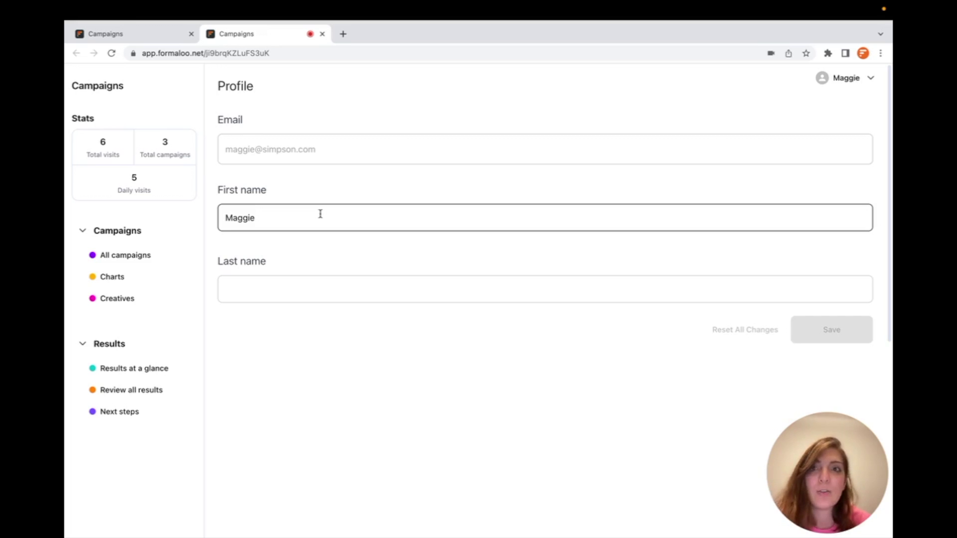
{"action": "left_click", "coordinate": [135, 264]}
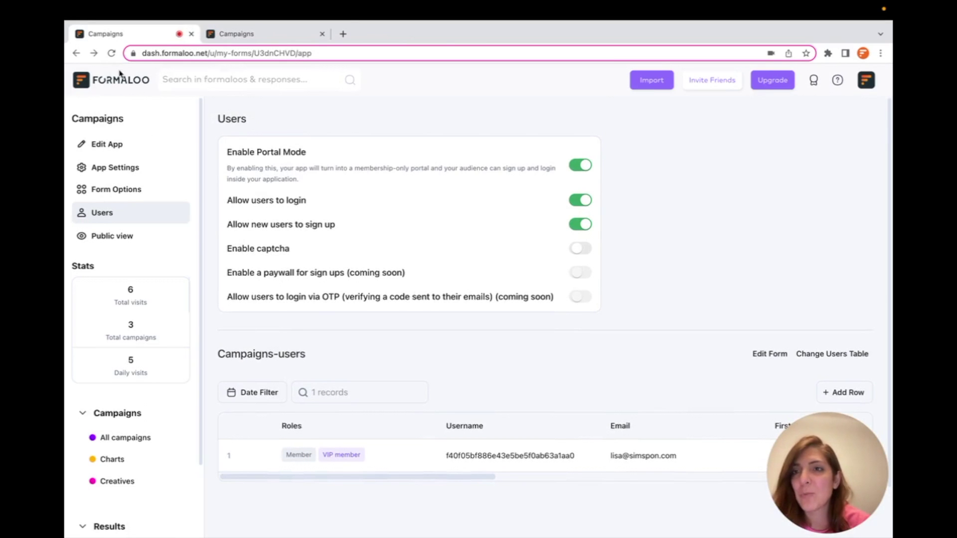
- Open the Formaloo dashboard in a new tab and bring up the Campaigns-users form's options
{"action": "left_click", "coordinate": [130, 86], "text": "super"}
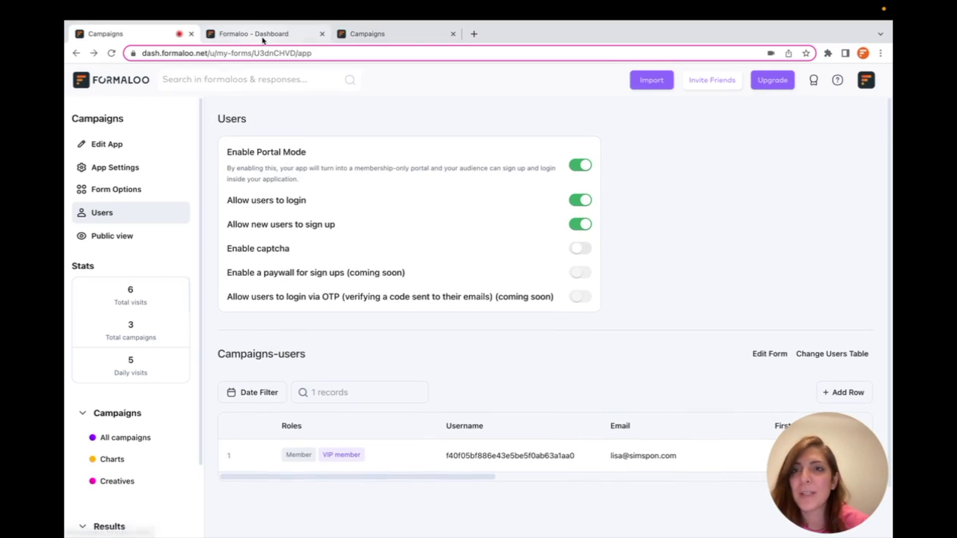
{"action": "left_click", "coordinate": [263, 40]}
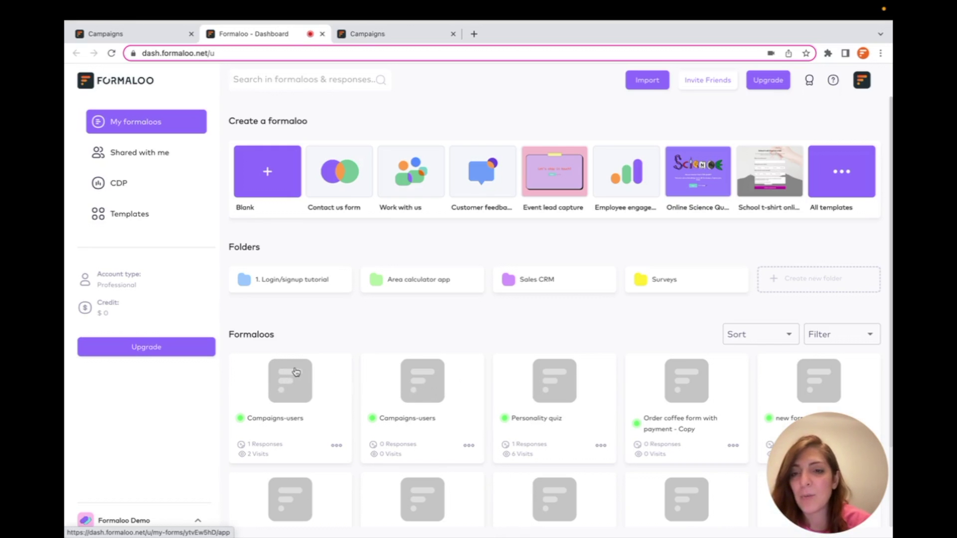
{"action": "right_click", "coordinate": [296, 372]}
- Retitle the Campaigns-users form to 'Campaigns users', save, and close the share dialog and dashboard tab
{"action": "left_click", "coordinate": [310, 389]}
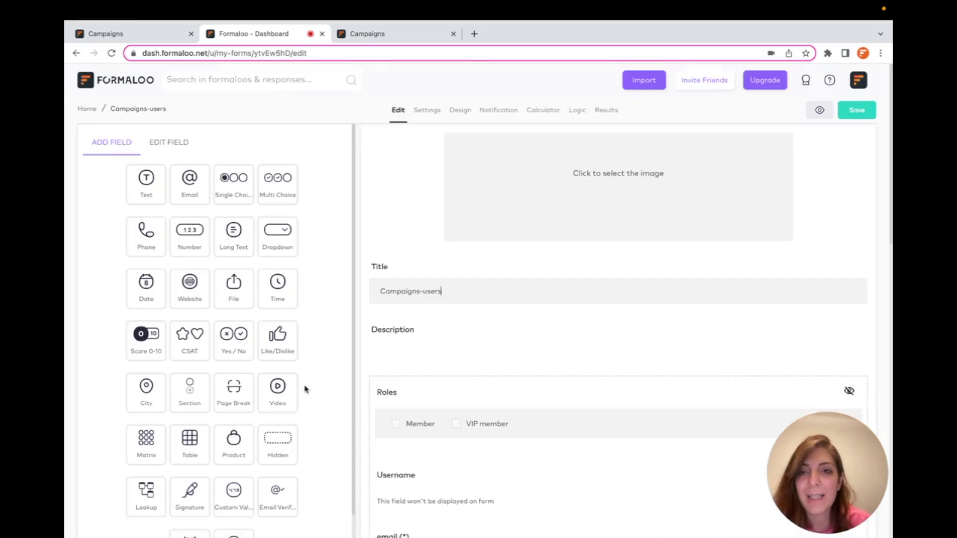
{"action": "left_click", "coordinate": [507, 287]}
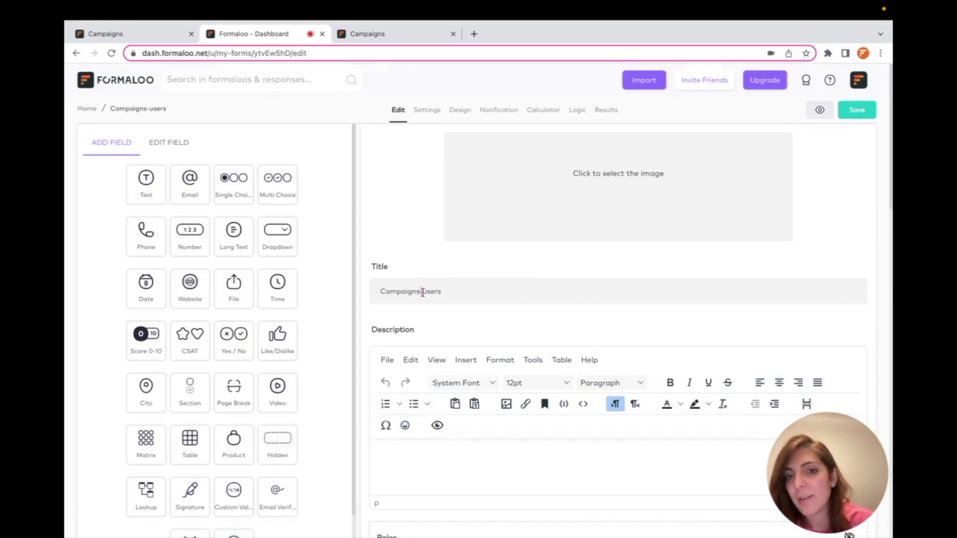
{"action": "scroll", "coordinate": [488, 300], "scroll_direction": "down", "scroll_amount": 7}
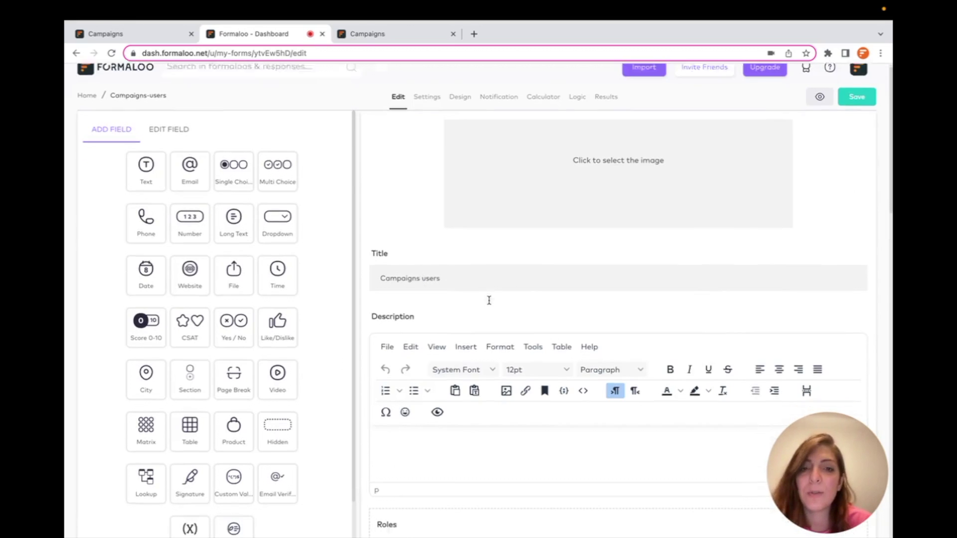
{"action": "scroll", "coordinate": [489, 305], "scroll_direction": "down", "scroll_amount": 1}
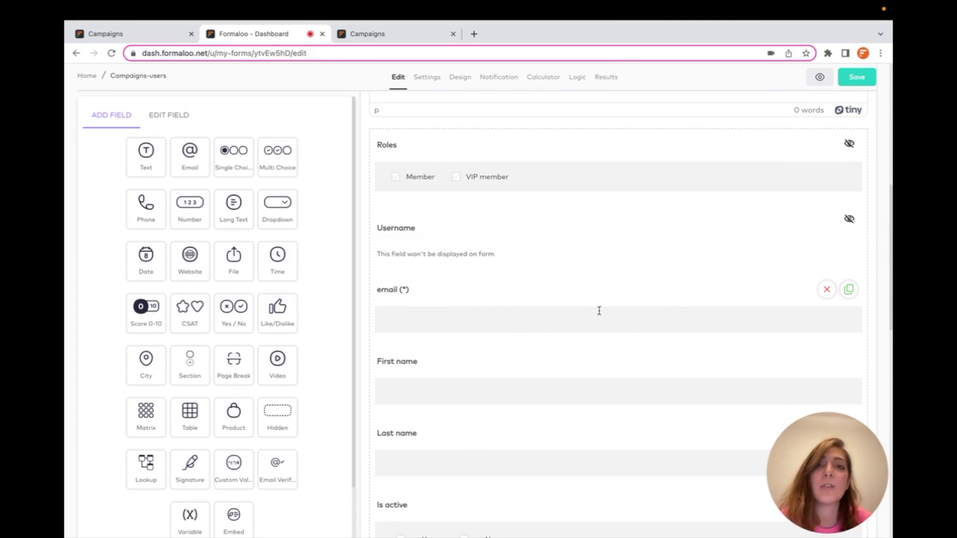
{"action": "left_click", "coordinate": [857, 77]}
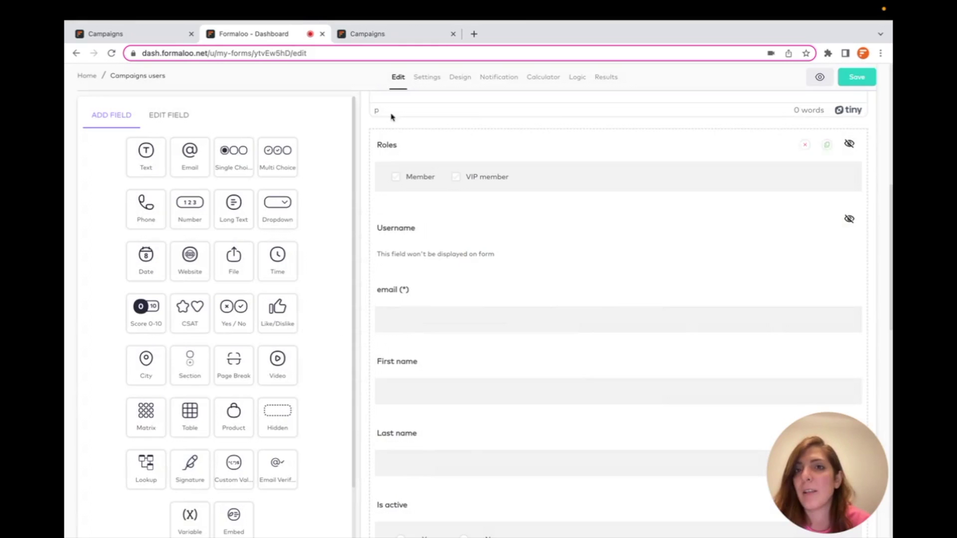
{"action": "left_click", "coordinate": [550, 136]}
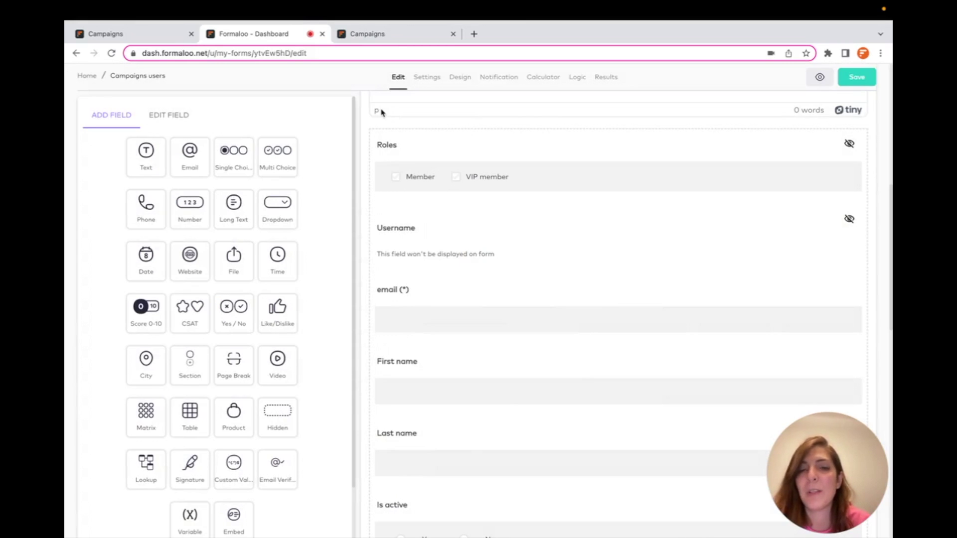
{"action": "left_click", "coordinate": [322, 34]}
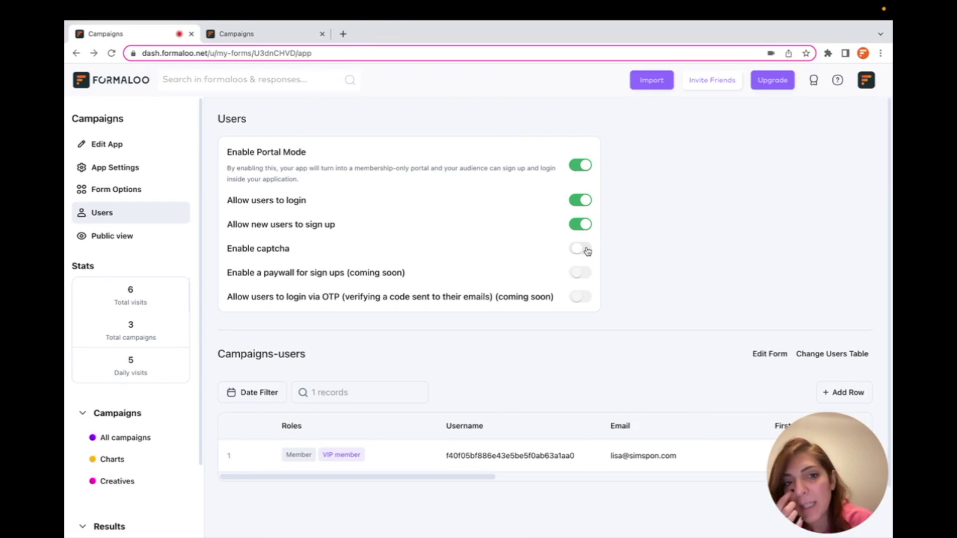
- Enable captcha for new sign-ups and log the current member out of the portal
{"action": "left_click", "coordinate": [586, 249]}
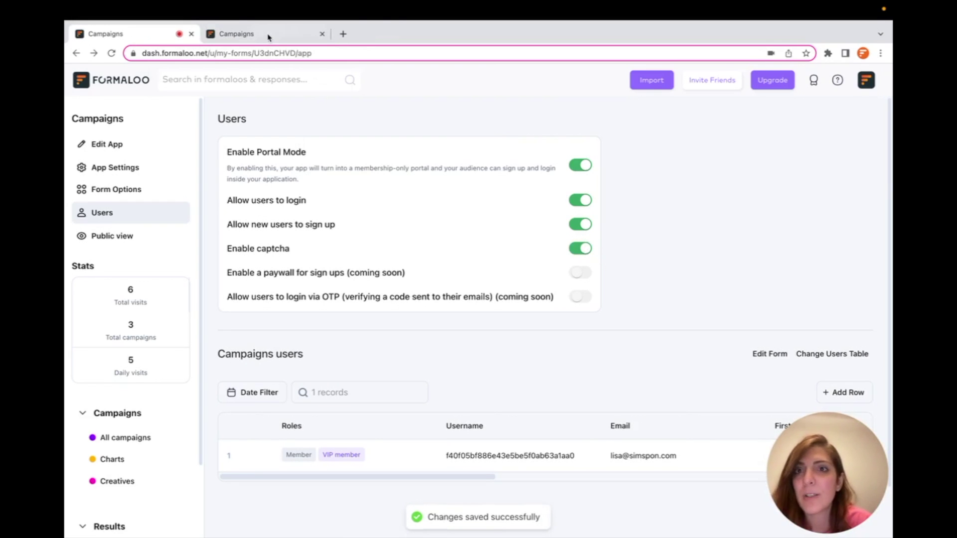
{"action": "left_click", "coordinate": [269, 35]}
{"action": "left_click", "coordinate": [871, 78]}
{"action": "left_click", "coordinate": [844, 135]}
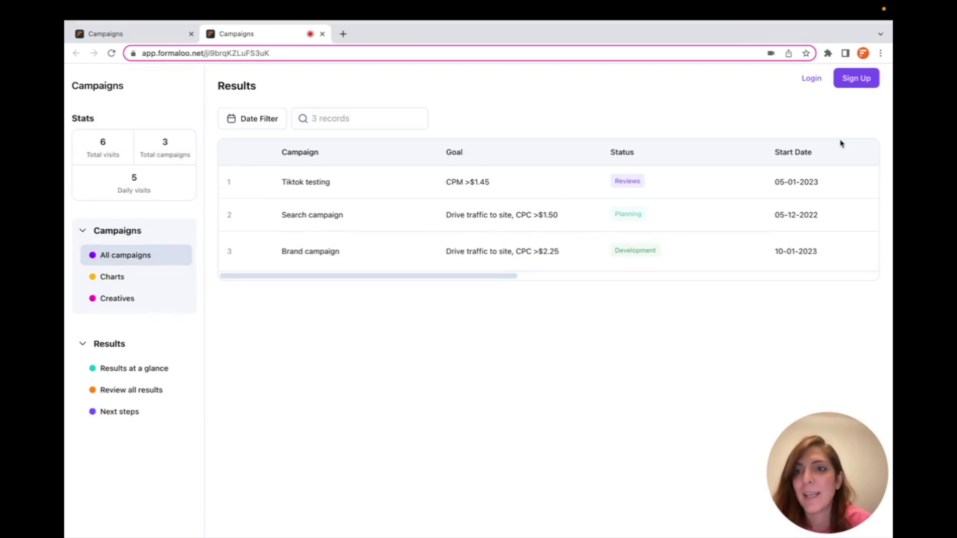
- Sign up another member through the portal form with reCAPTCHA completed
{"action": "left_click", "coordinate": [858, 84]}
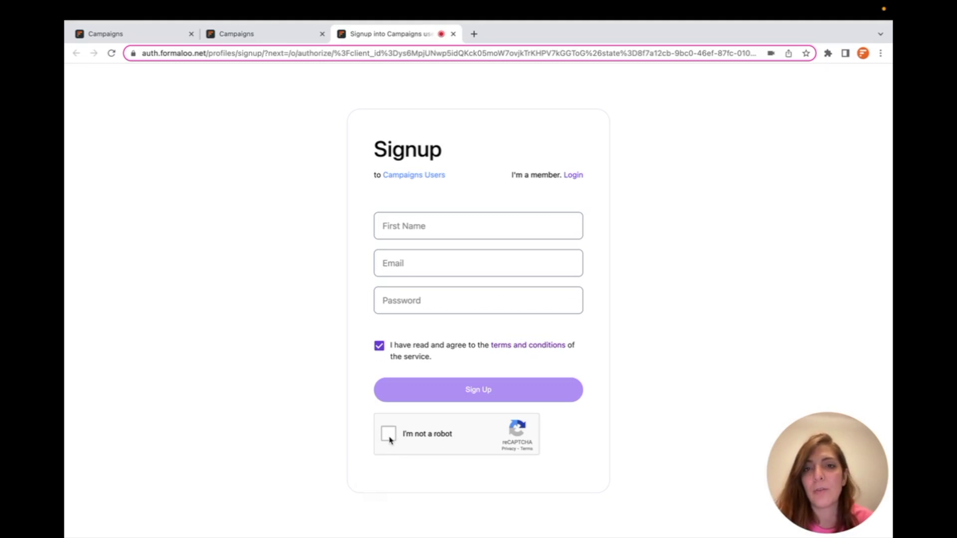
{"action": "left_click", "coordinate": [486, 388]}
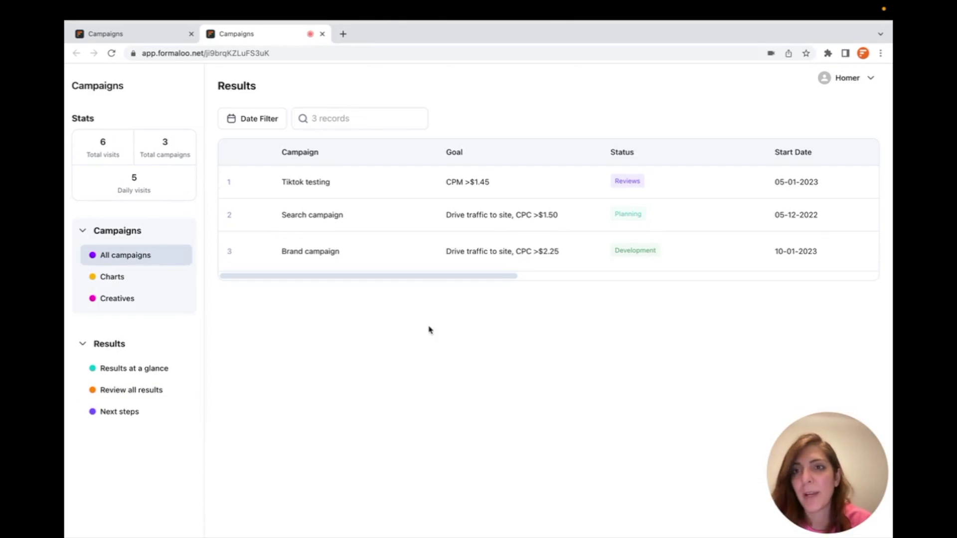
{"action": "left_click", "coordinate": [852, 78]}
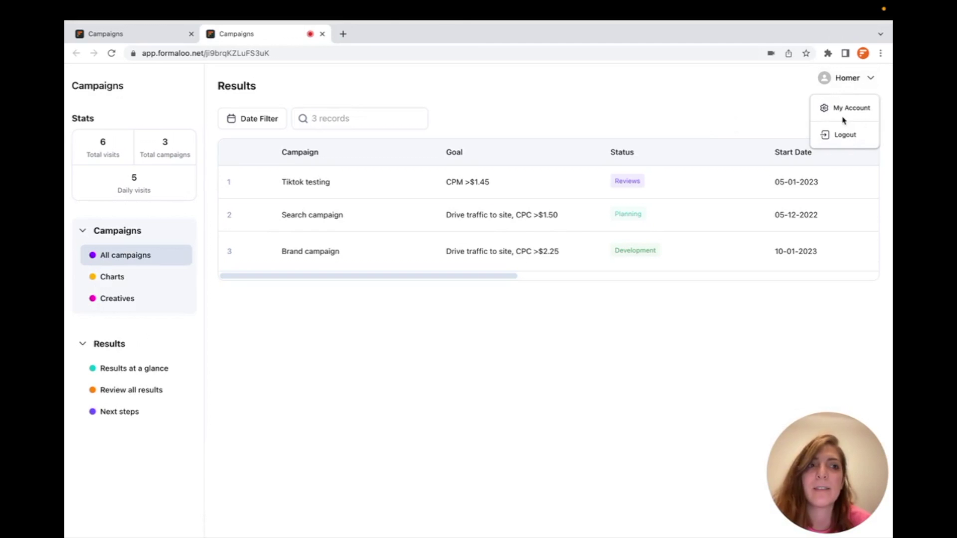
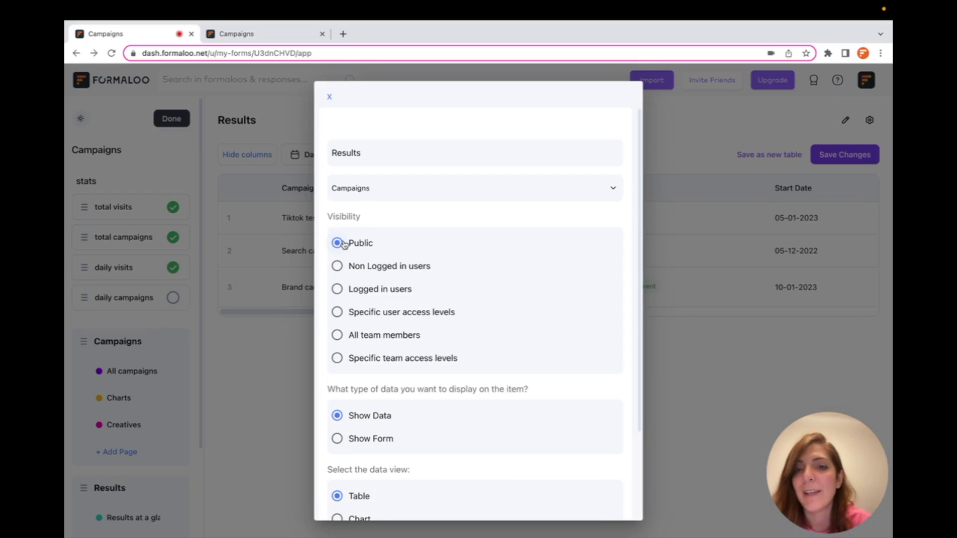
- Try the non-logged-in and logged-in visibility options, then tick the VIP member user role
{"action": "left_click", "coordinate": [339, 268]}
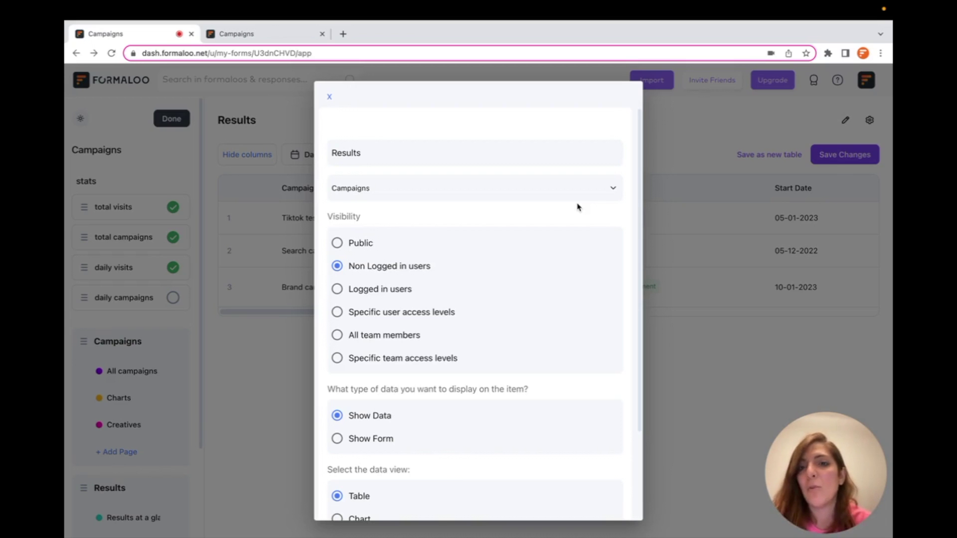
{"action": "left_click", "coordinate": [356, 292]}
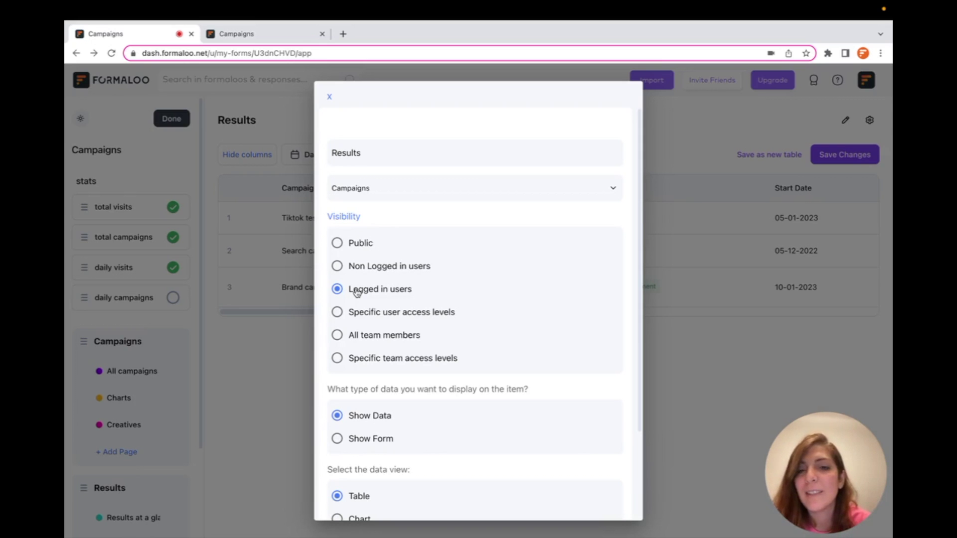
{"action": "left_click", "coordinate": [355, 314]}
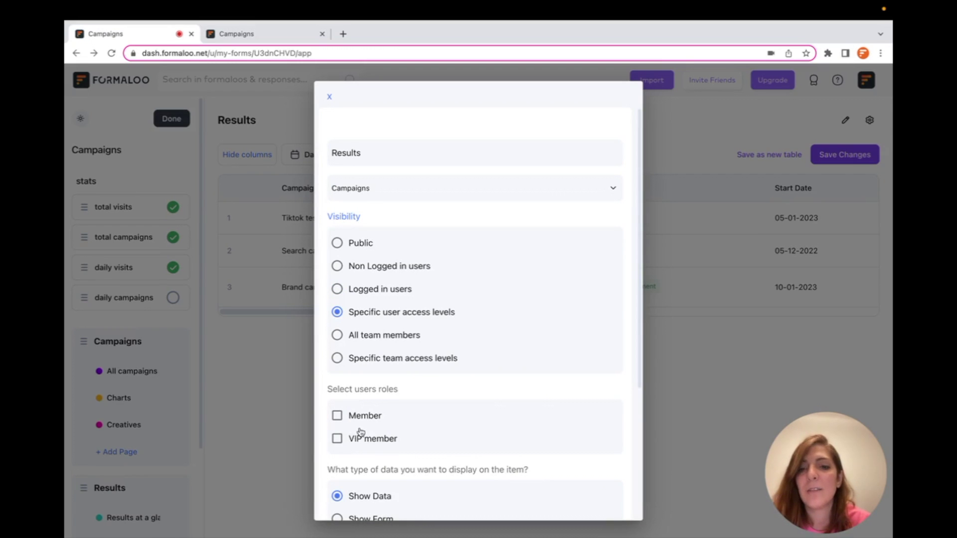
{"action": "left_click", "coordinate": [337, 439]}
{"action": "left_click", "coordinate": [337, 439]}
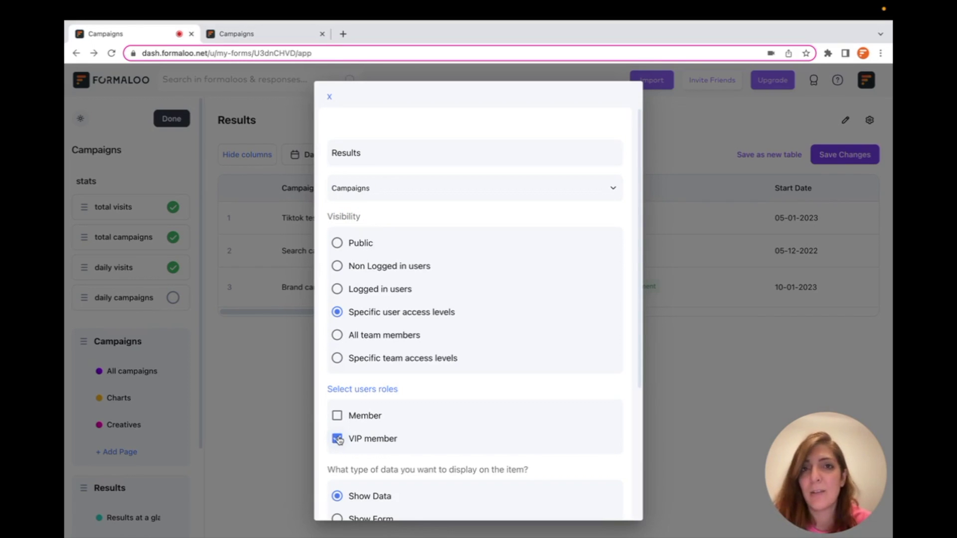
- Try team-member visibility with specific access levels: Admin, Team member, then Guest
{"action": "left_click", "coordinate": [337, 335]}
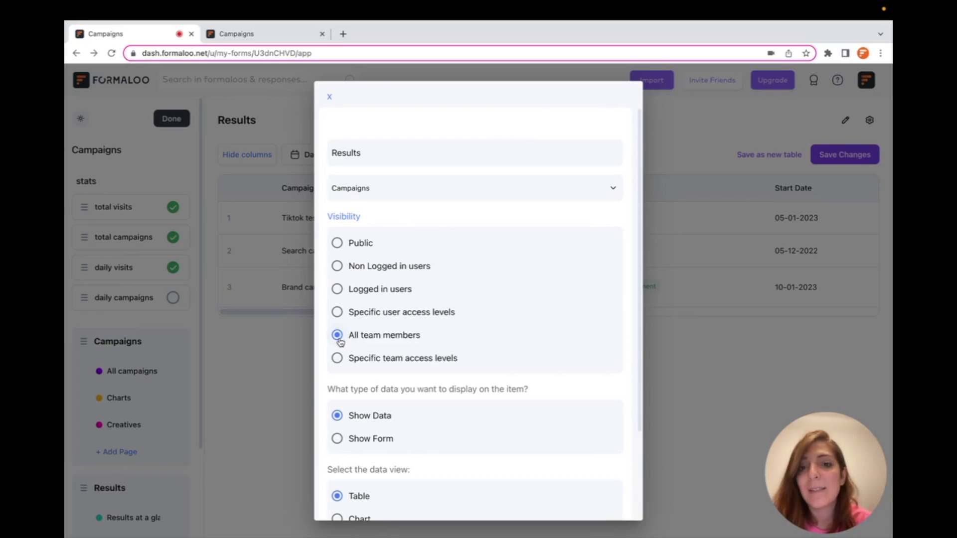
{"action": "left_click", "coordinate": [337, 357]}
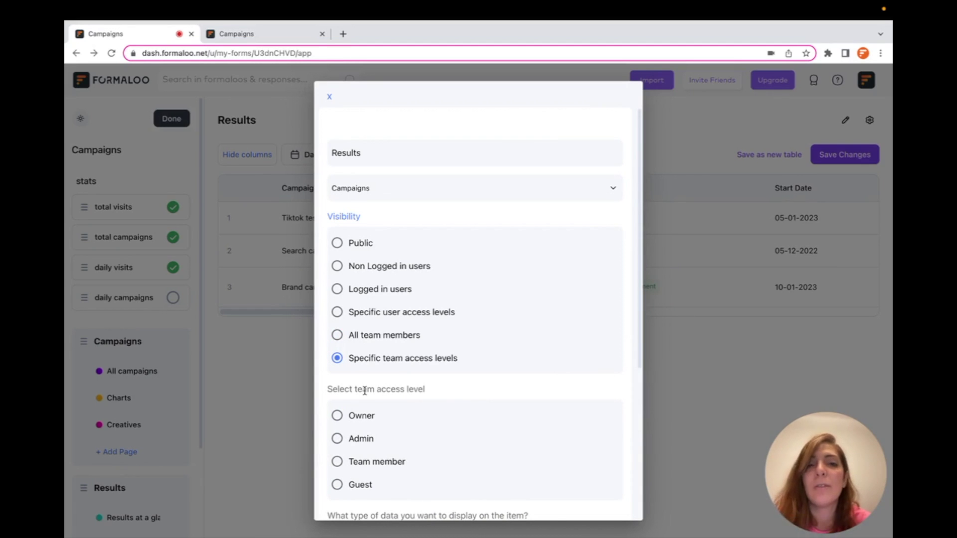
{"action": "scroll", "coordinate": [364, 391], "scroll_direction": "down", "scroll_amount": 1}
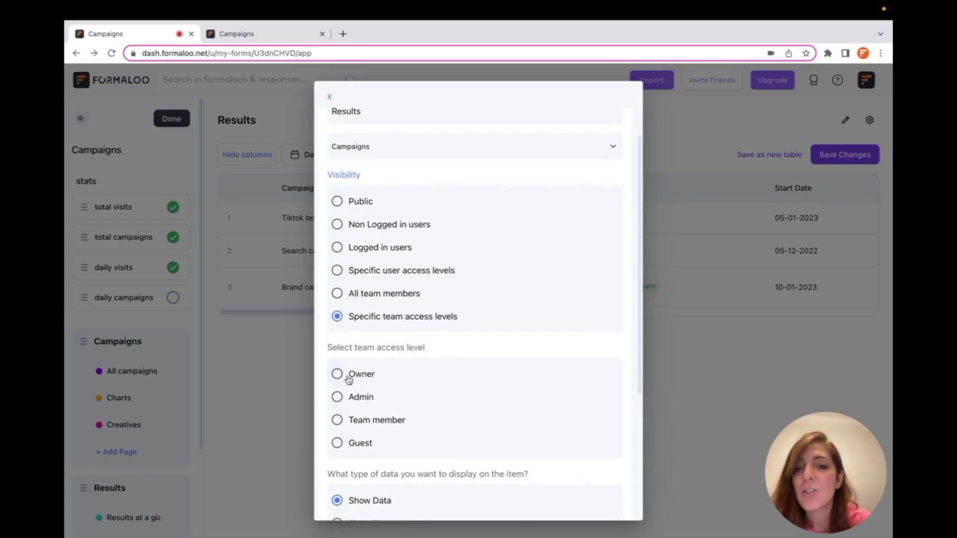
{"action": "left_click", "coordinate": [341, 399]}
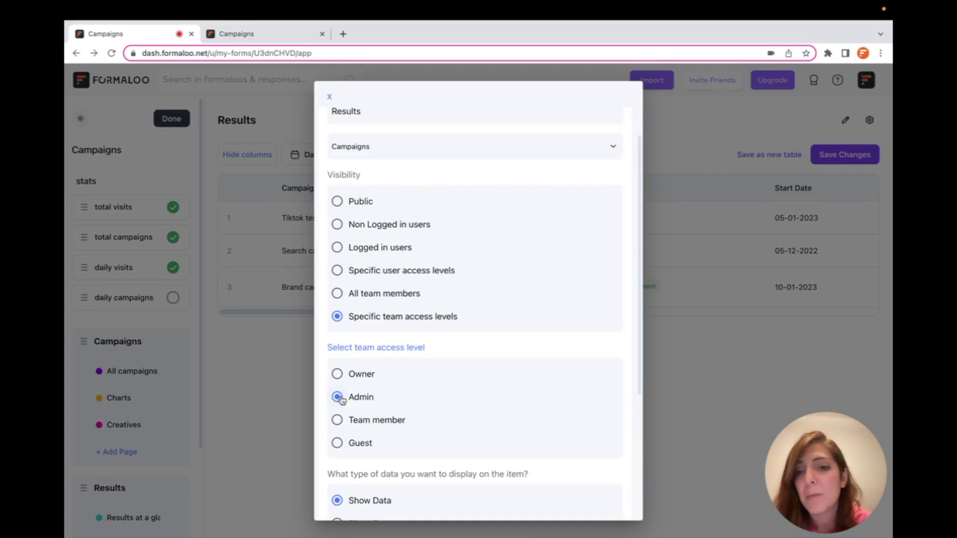
{"action": "left_click", "coordinate": [337, 420]}
{"action": "left_click", "coordinate": [337, 443]}
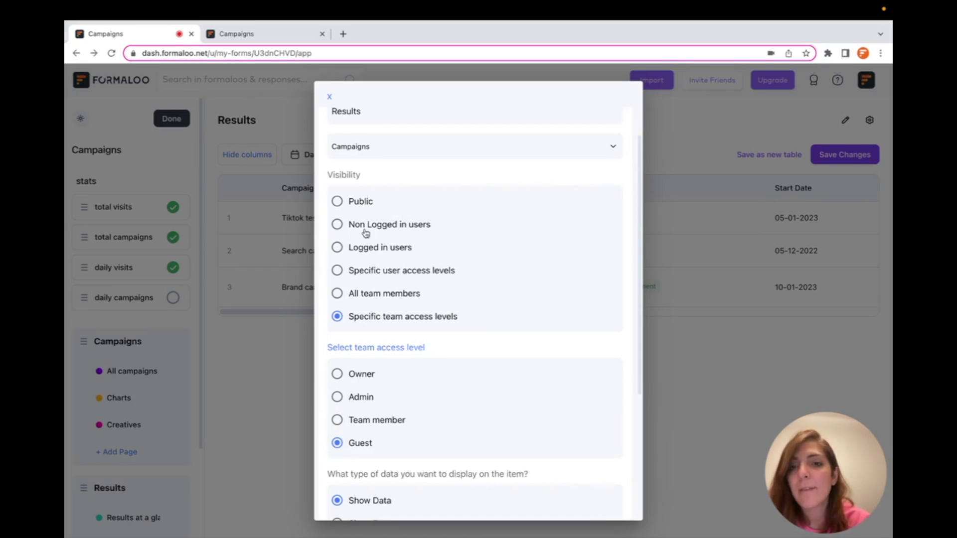
- Switch back to specific user roles with only VIP member allowed, and save
{"action": "left_click", "coordinate": [375, 249]}
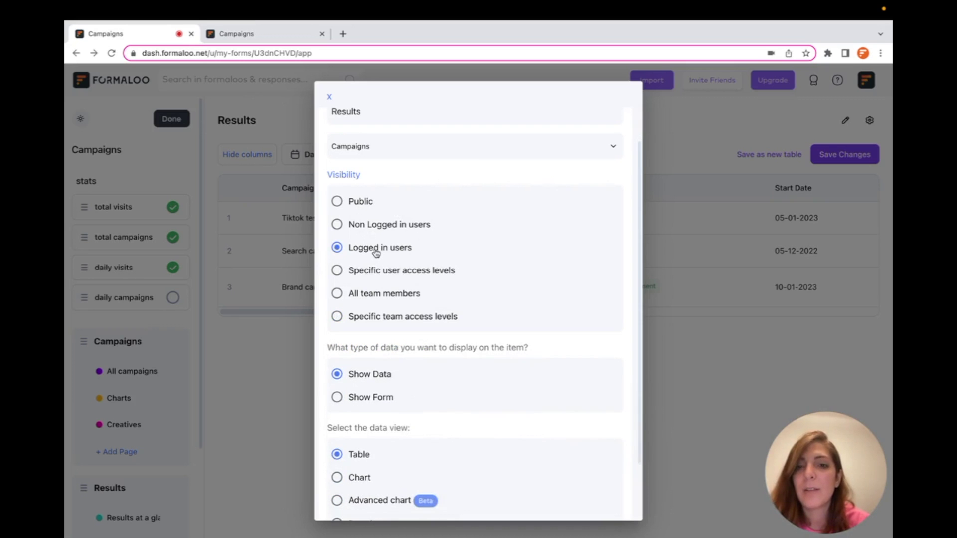
{"action": "left_click", "coordinate": [360, 274]}
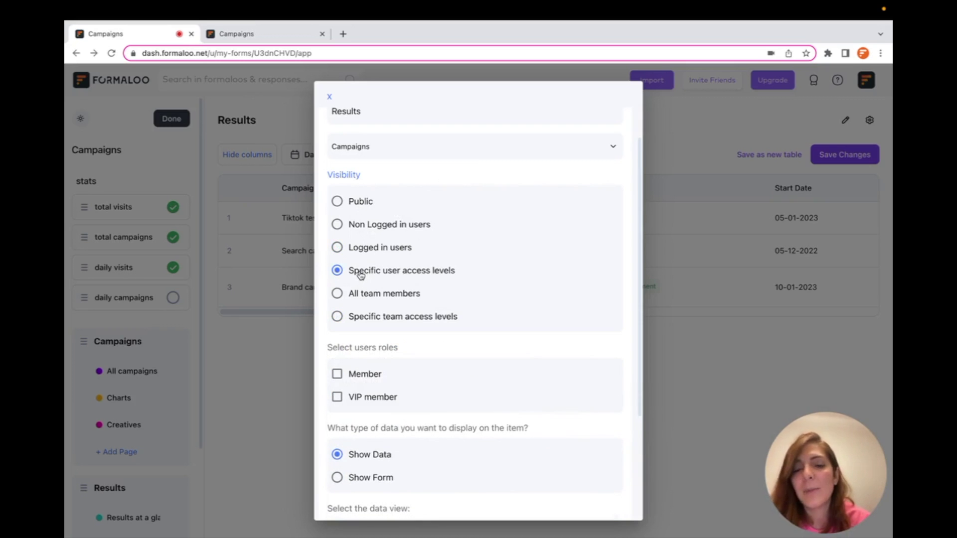
{"action": "left_click", "coordinate": [338, 405]}
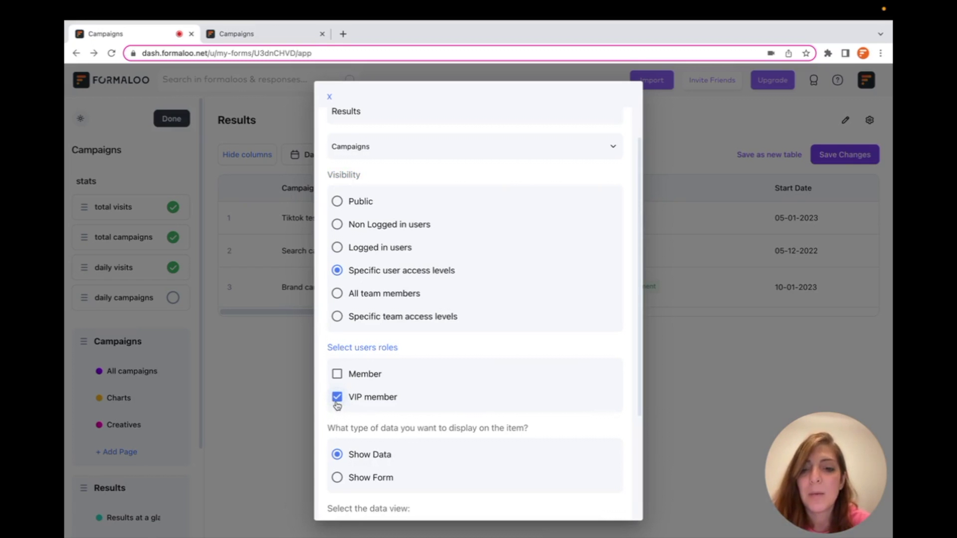
{"action": "scroll", "coordinate": [337, 404], "scroll_direction": "down", "scroll_amount": 5}
{"action": "left_click", "coordinate": [605, 495]}
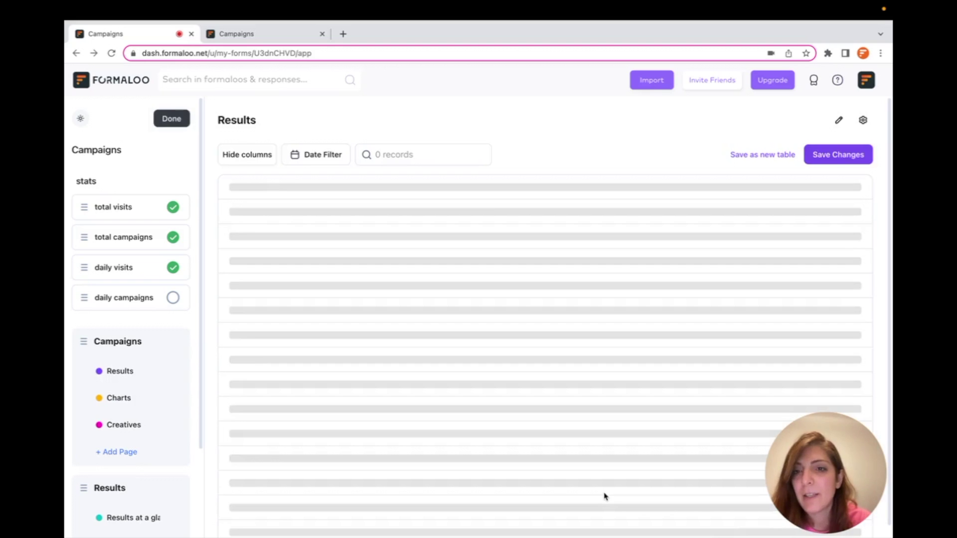
- Leave the editor, check the public app view and users/portal settings, and reach the login page
{"action": "left_click", "coordinate": [170, 117]}
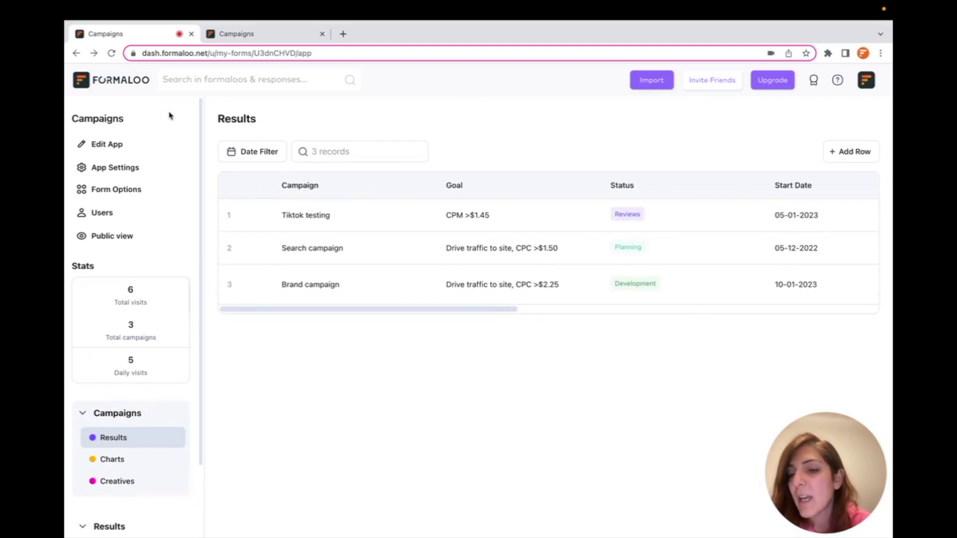
{"action": "left_click", "coordinate": [266, 35]}
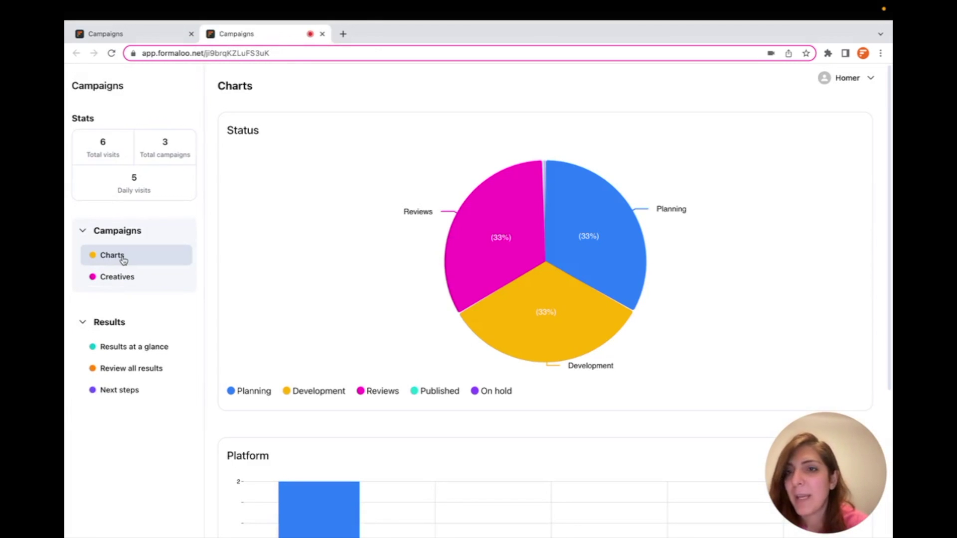
{"action": "left_click", "coordinate": [156, 41]}
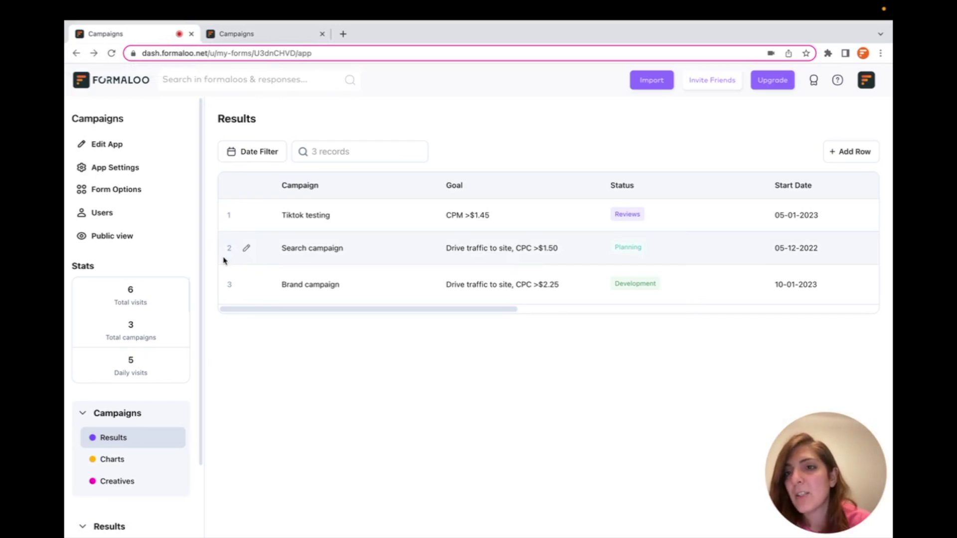
{"action": "left_click", "coordinate": [102, 216]}
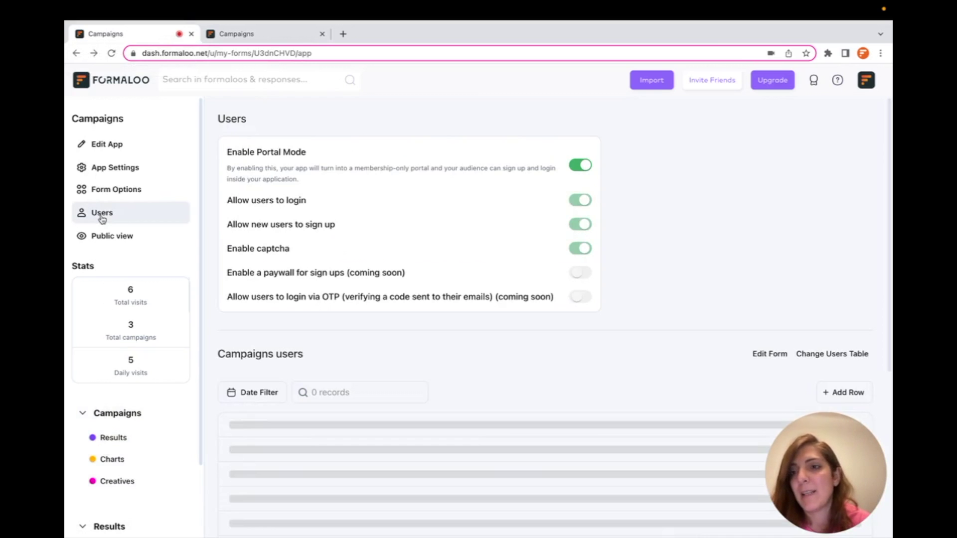
{"action": "scroll", "coordinate": [383, 340], "scroll_direction": "down", "scroll_amount": 1}
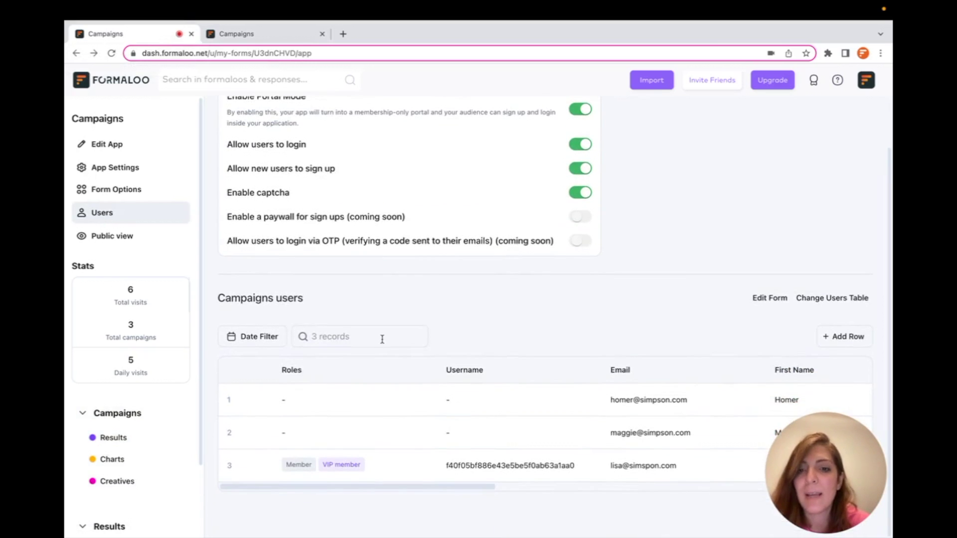
{"action": "key", "text": "ctrl+Tab"}
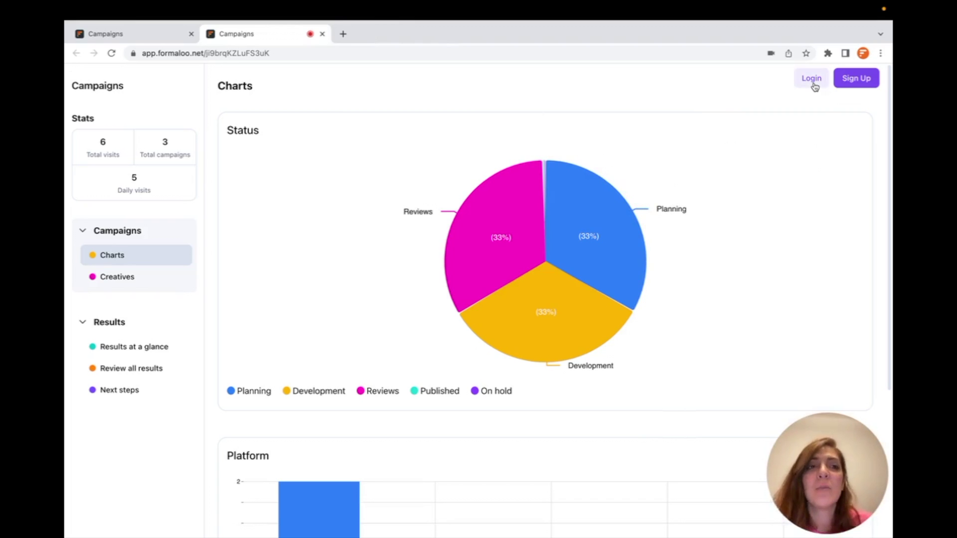
{"action": "left_click", "coordinate": [812, 80]}
- Sign in to the Campaigns Users portal with the member's e-mail and password, passing reCAPTCHA
{"action": "left_click", "coordinate": [454, 260]}
{"action": "left_click", "coordinate": [456, 297]}
{"action": "key", "text": "ctrl+v"}
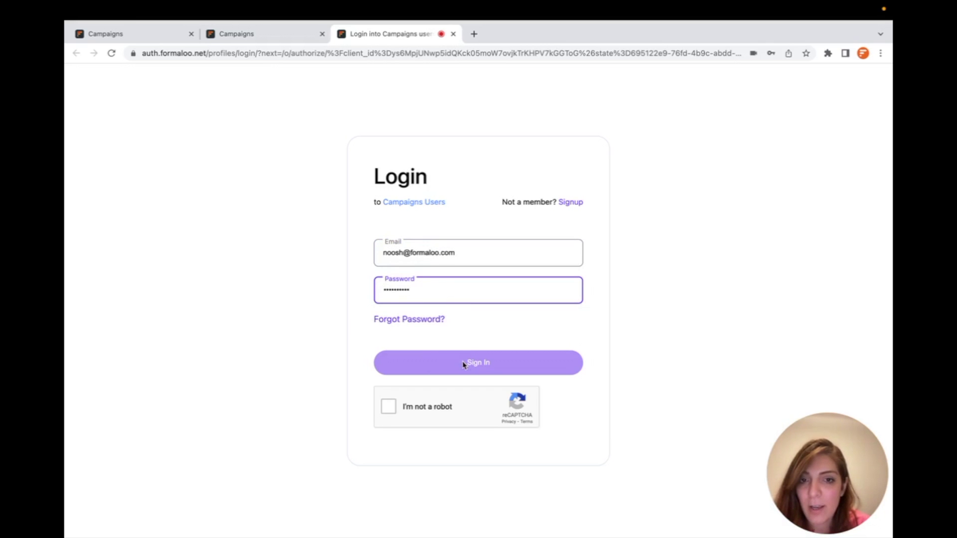
{"action": "left_click", "coordinate": [389, 405]}
{"action": "left_click", "coordinate": [477, 364]}
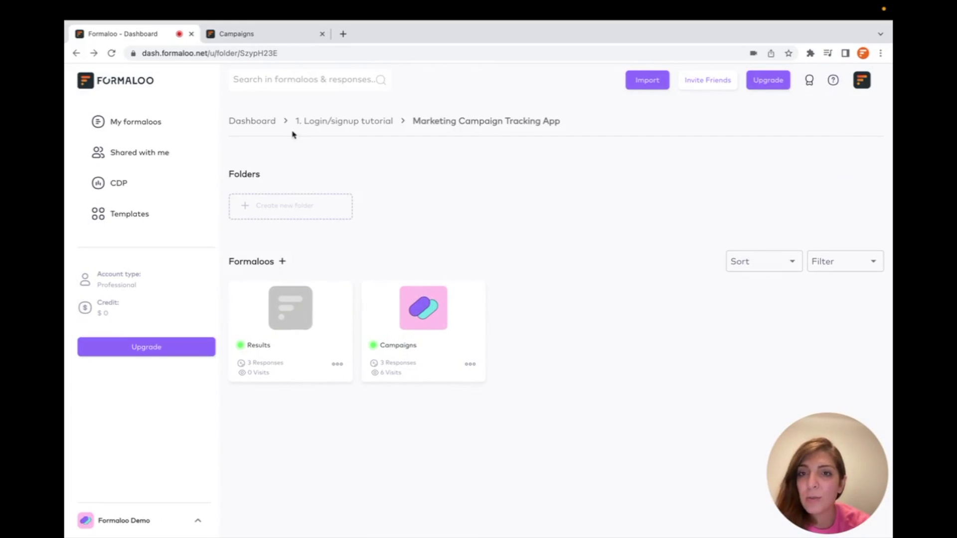
- Go from the 1. Login/signup tutorial folder to the Content Calendar Template's Content calendar app
{"action": "left_click", "coordinate": [320, 121]}
{"action": "left_click", "coordinate": [298, 220]}
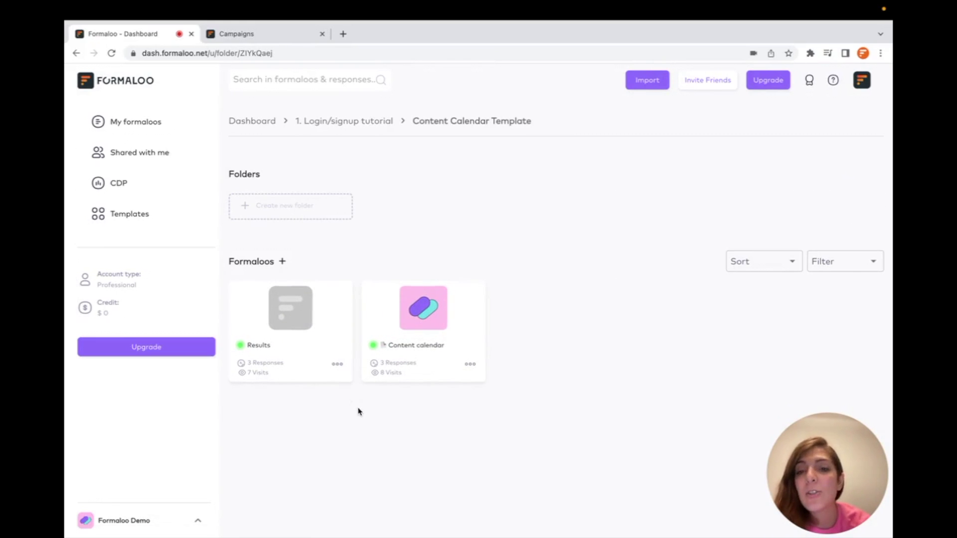
{"action": "left_click", "coordinate": [411, 327]}
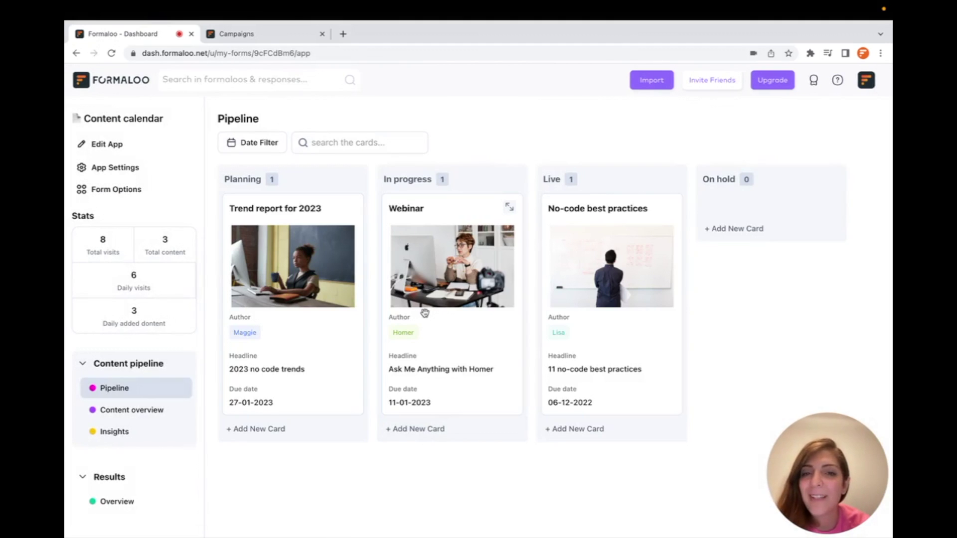
- Browse the Content overview, Insights and Overview pages, ending on the Pipeline board
{"action": "left_click", "coordinate": [133, 411]}
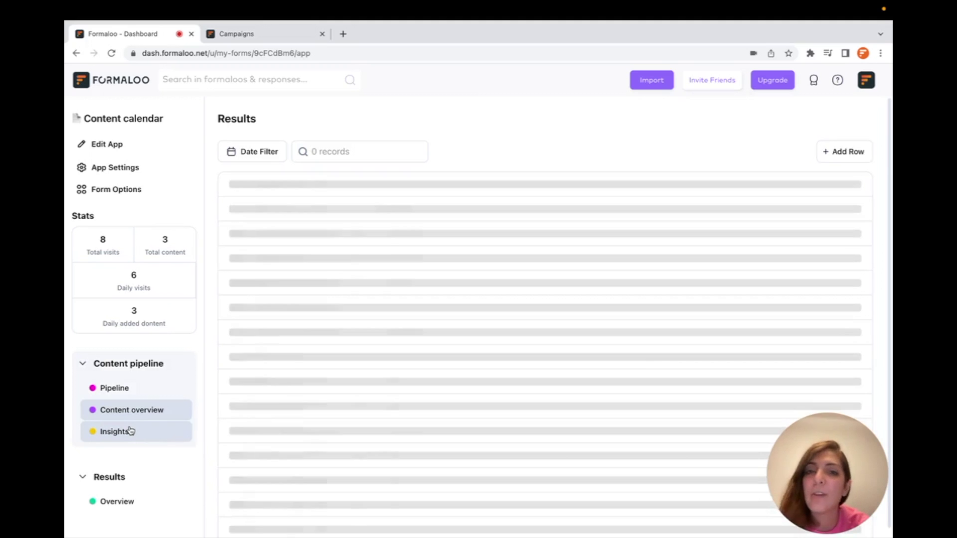
{"action": "left_click", "coordinate": [131, 431]}
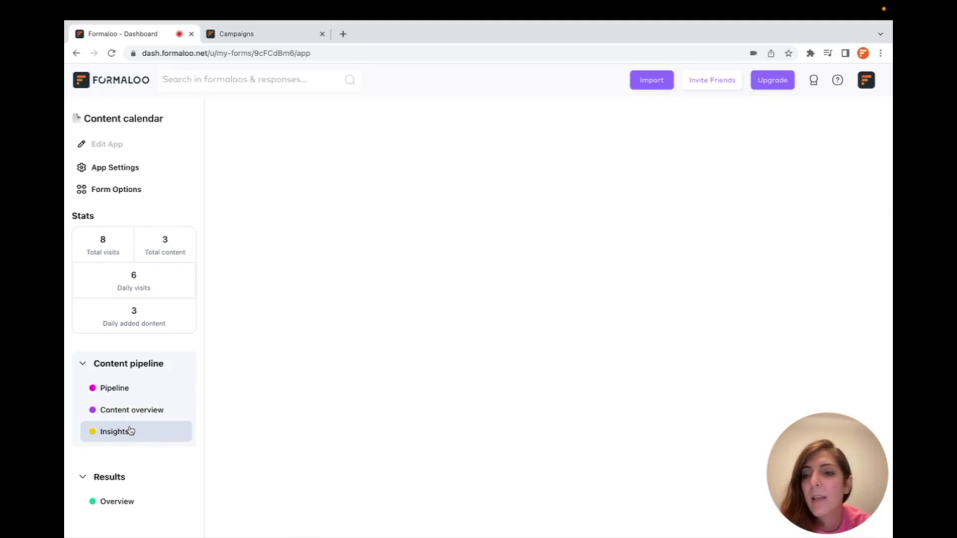
{"action": "left_click", "coordinate": [127, 501]}
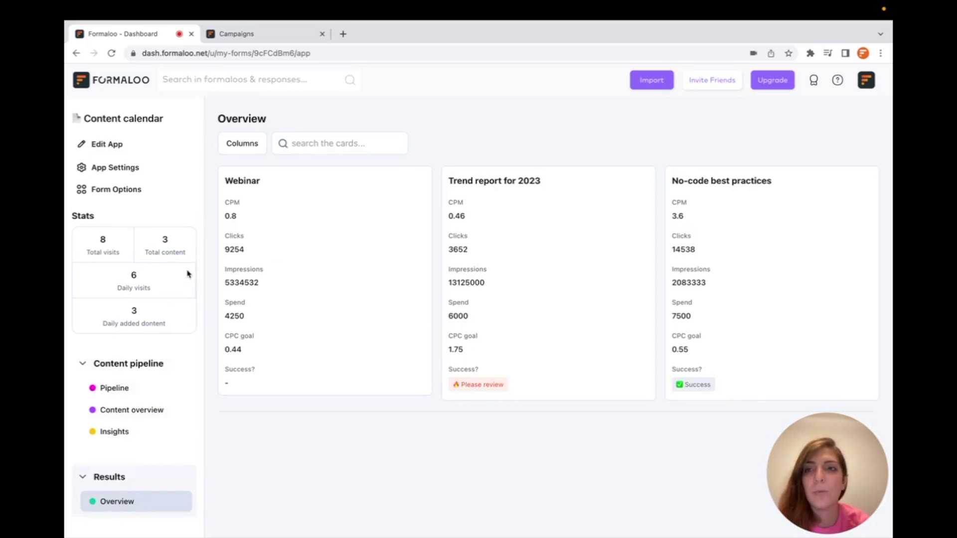
{"action": "left_click", "coordinate": [109, 395]}
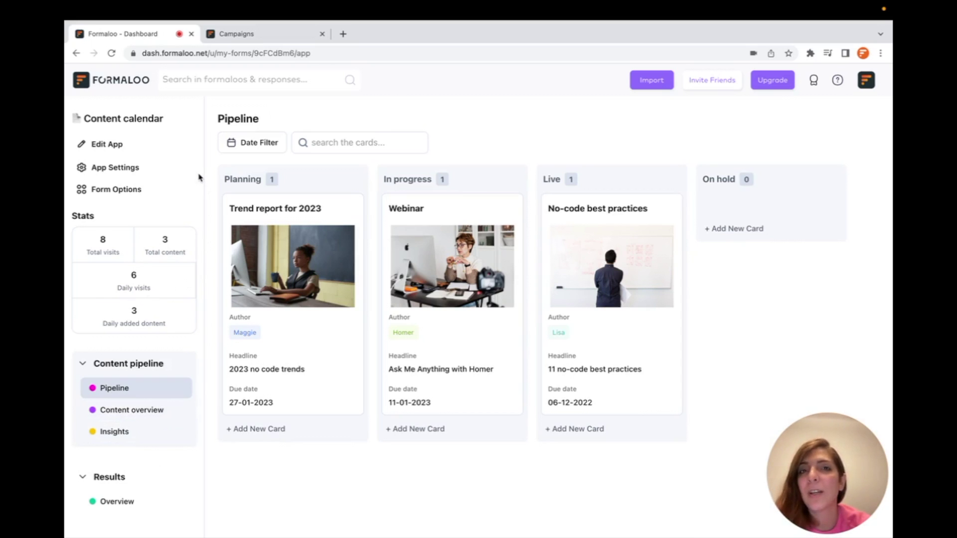
- Enable portal mode in the Content calendar app settings and save the change
{"action": "left_click", "coordinate": [118, 170]}
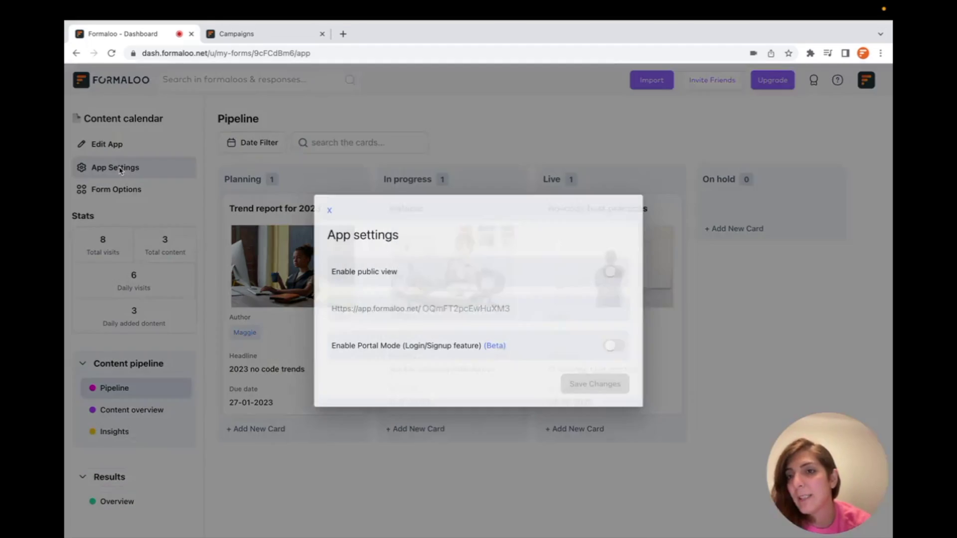
{"action": "left_click", "coordinate": [615, 346]}
{"action": "left_click", "coordinate": [600, 385]}
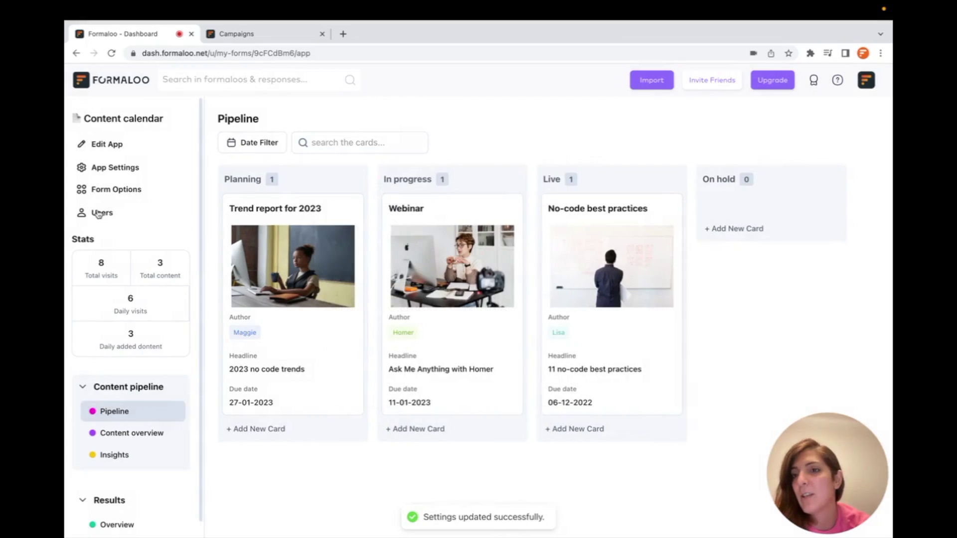
- In Users, enable portal mode and select Campaigns Users as the user table
{"action": "left_click", "coordinate": [112, 216]}
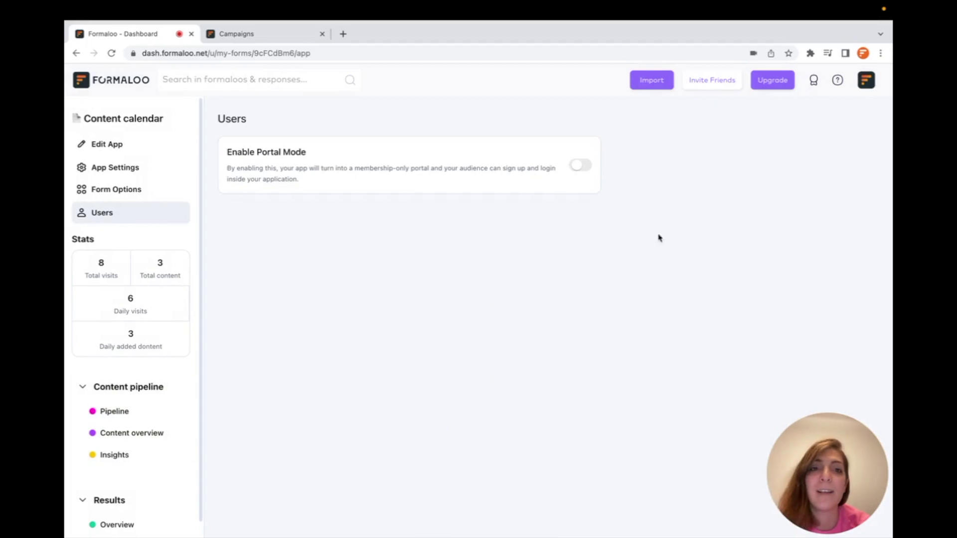
{"action": "left_click", "coordinate": [573, 167]}
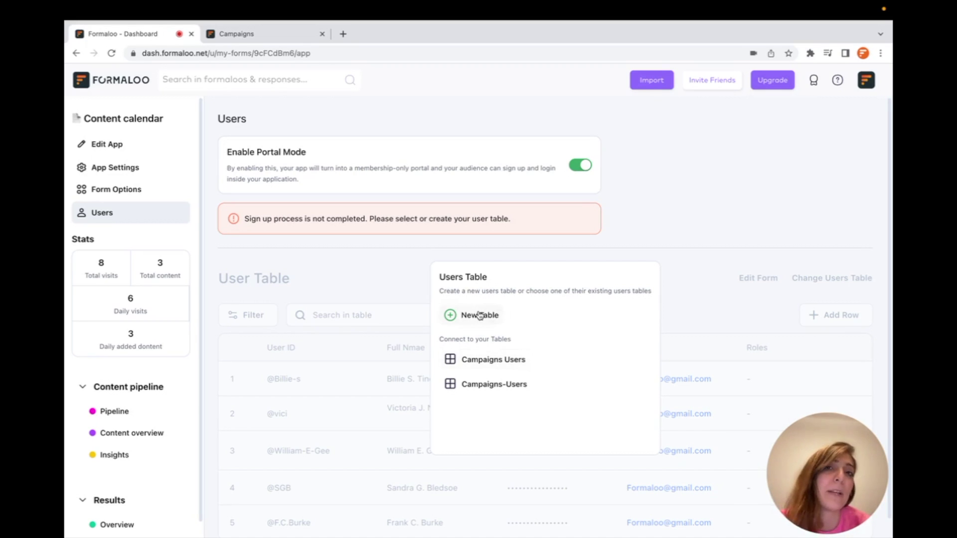
{"action": "left_click", "coordinate": [495, 358]}
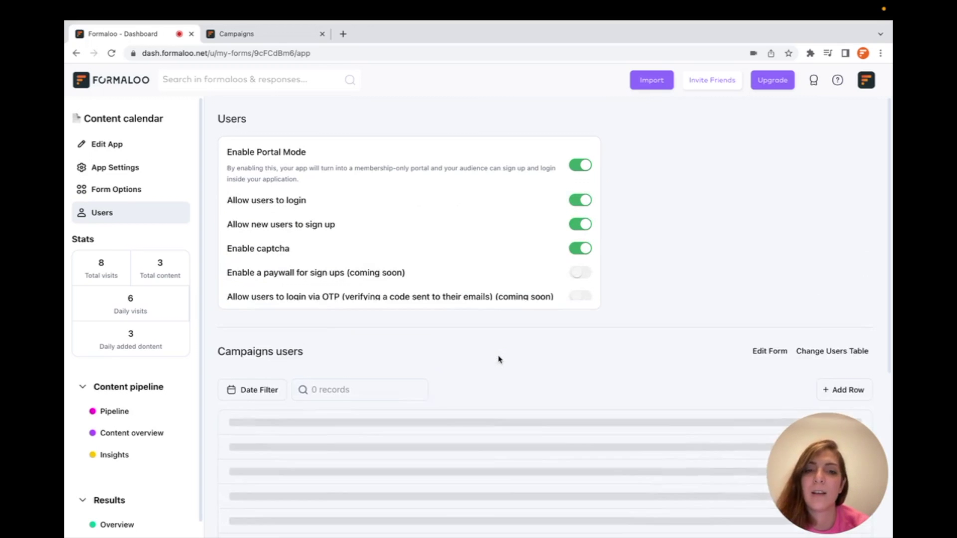
{"action": "scroll", "coordinate": [498, 359], "scroll_direction": "down", "scroll_amount": 2}
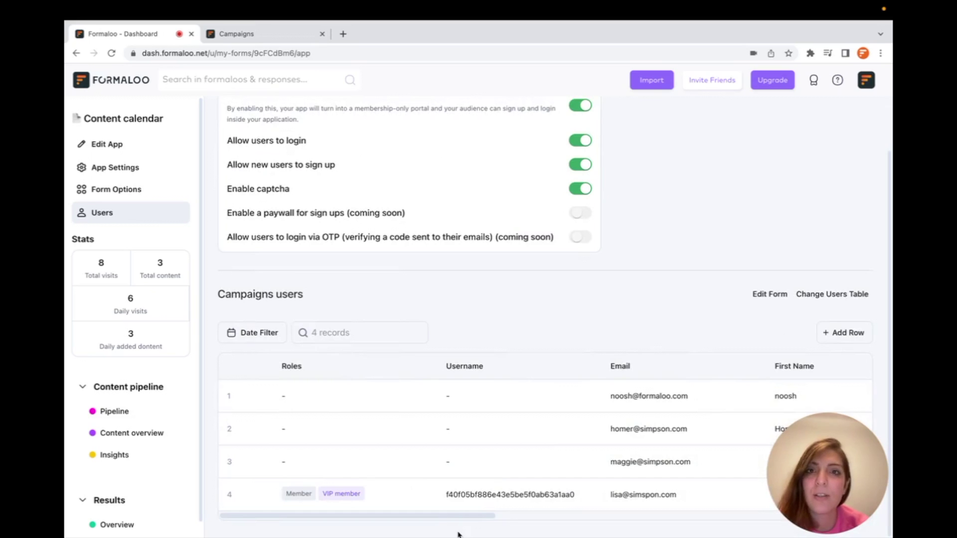
{"action": "scroll", "coordinate": [412, 370], "scroll_direction": "up", "scroll_amount": 2}
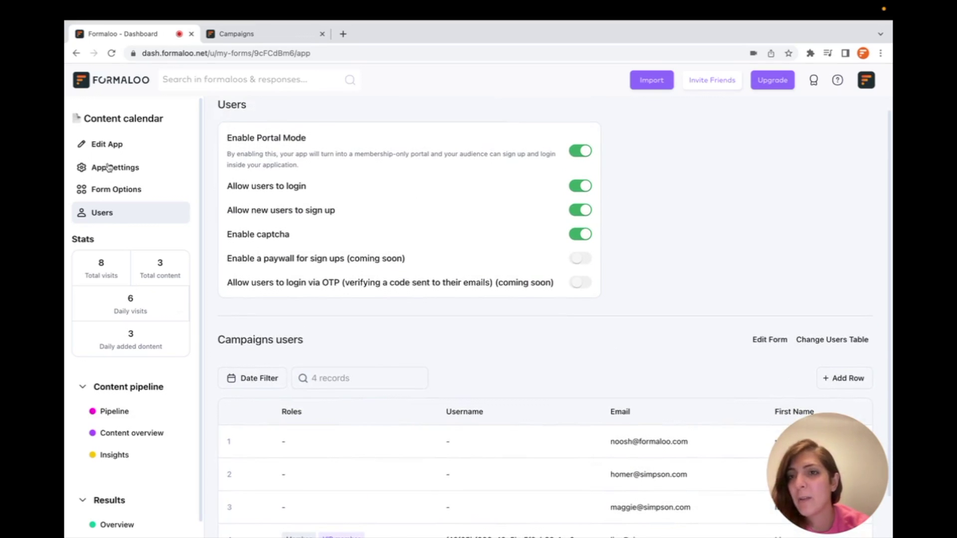
- Turn on the Content calendar app's public view and save the setting
{"action": "left_click", "coordinate": [109, 168]}
{"action": "left_click", "coordinate": [618, 275]}
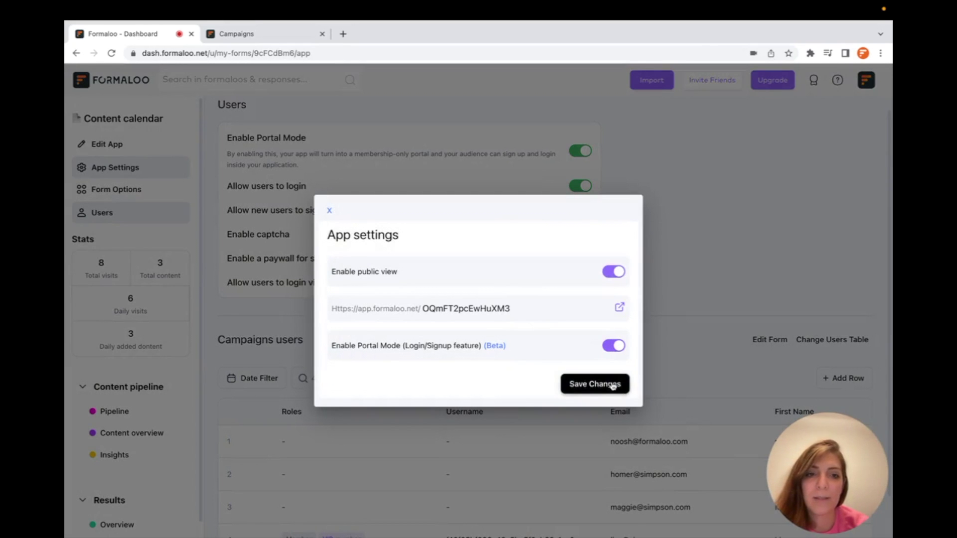
{"action": "left_click", "coordinate": [617, 386]}
- Open the public app link and log in with the saved member credentials, passing reCAPTCHA
{"action": "left_click", "coordinate": [620, 307]}
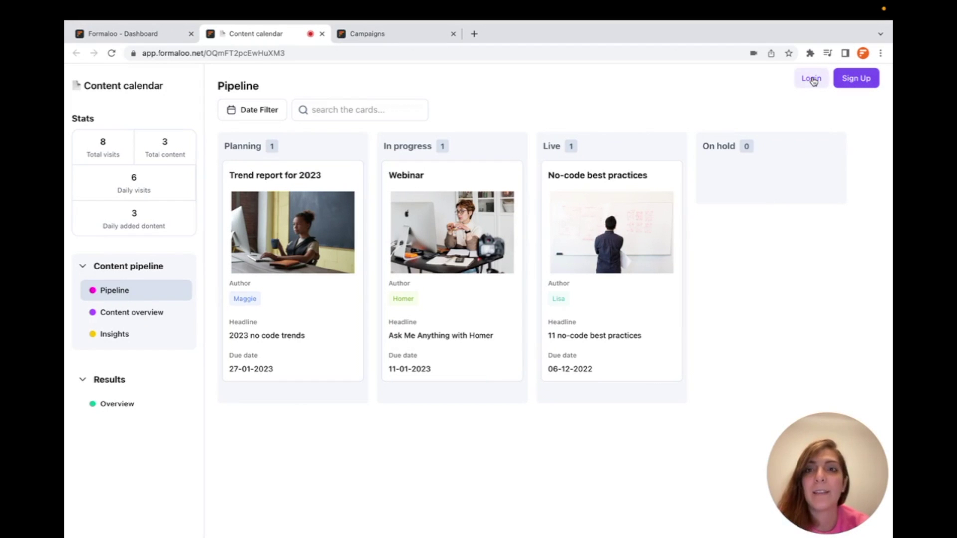
{"action": "left_click", "coordinate": [811, 79]}
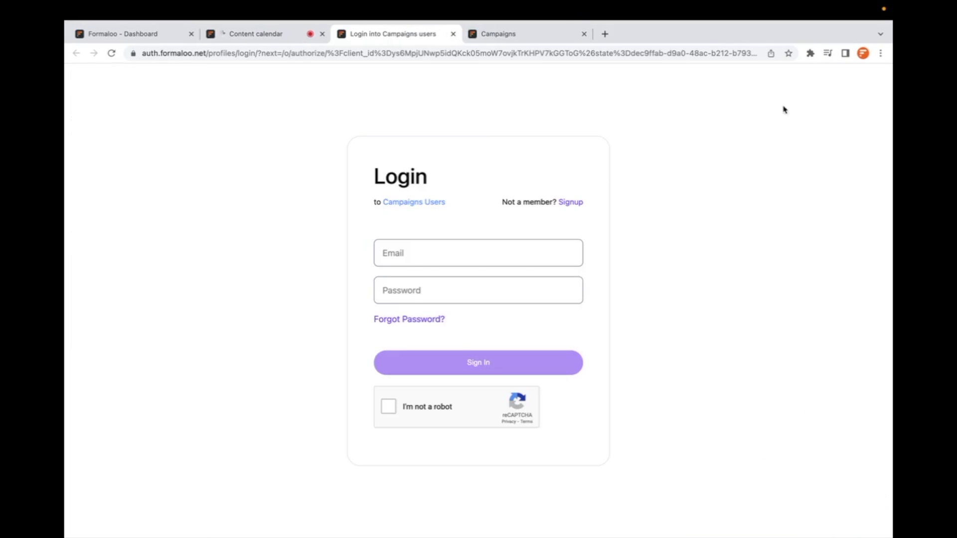
{"action": "left_click", "coordinate": [442, 255]}
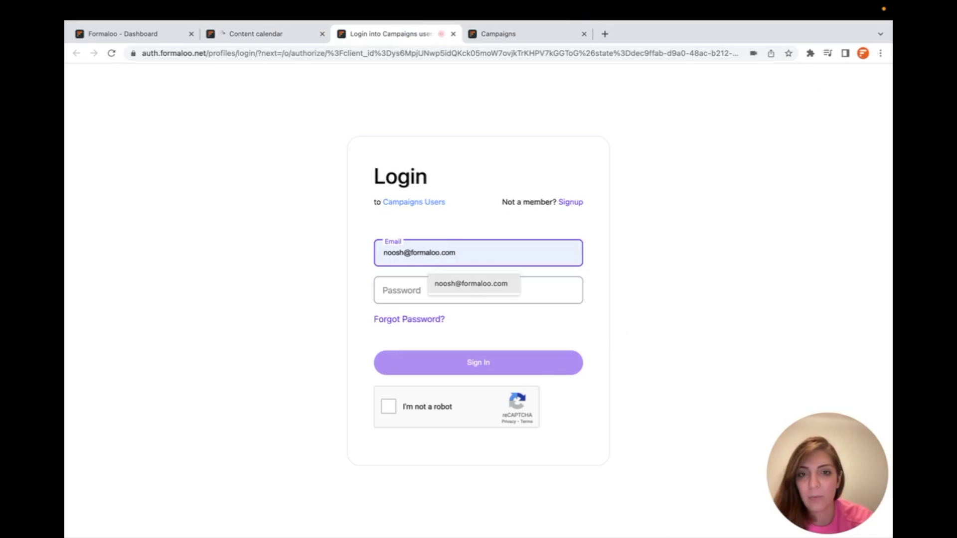
{"action": "left_click", "coordinate": [471, 284]}
{"action": "left_click", "coordinate": [389, 407]}
{"action": "left_click", "coordinate": [531, 355]}
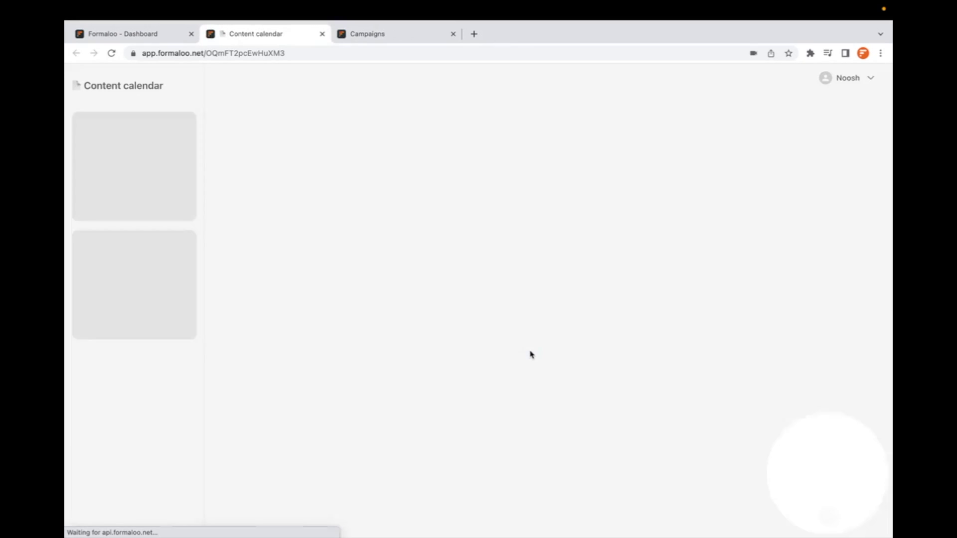